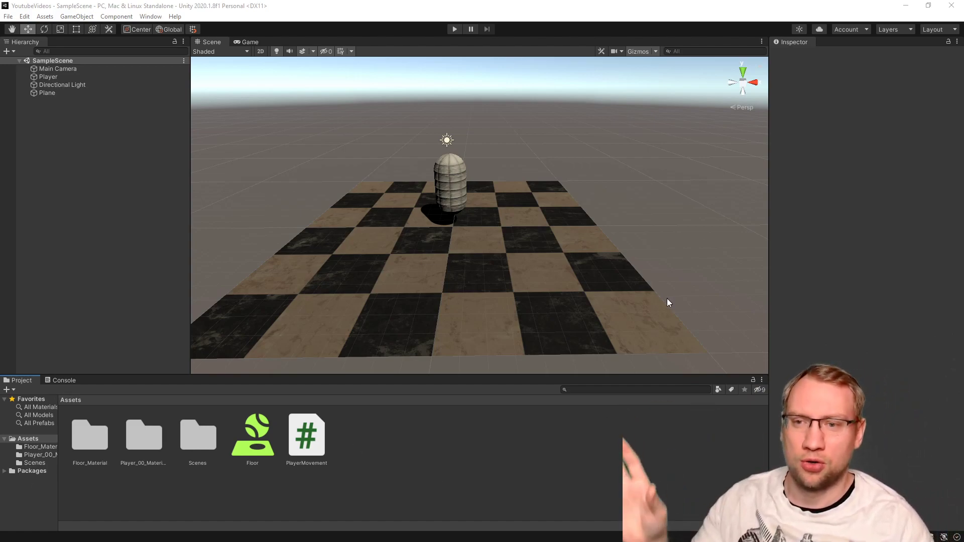
- Add a 3D cylinder to the scene from the Hierarchy's object menu
alt+drag(604, 249, 536, 262)
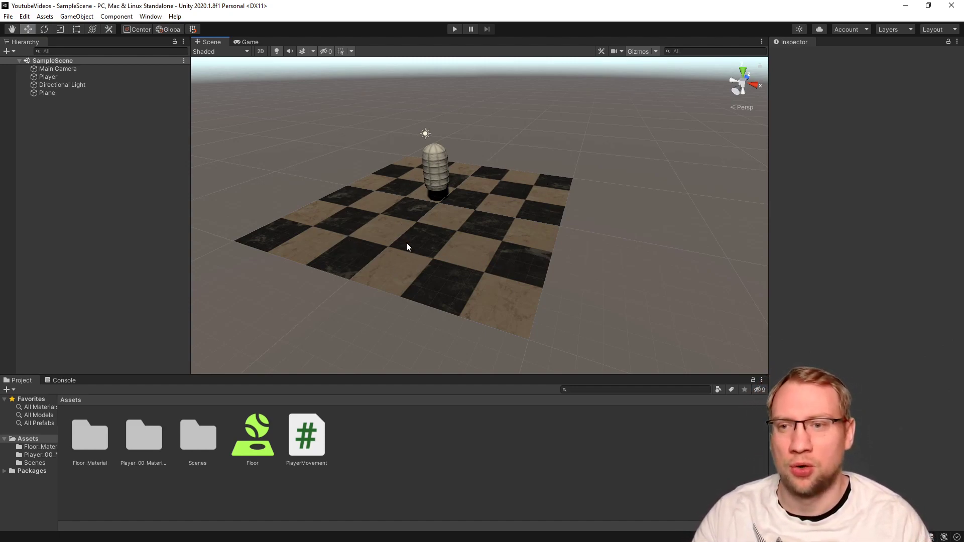
right_drag(480, 235, 422, 249)
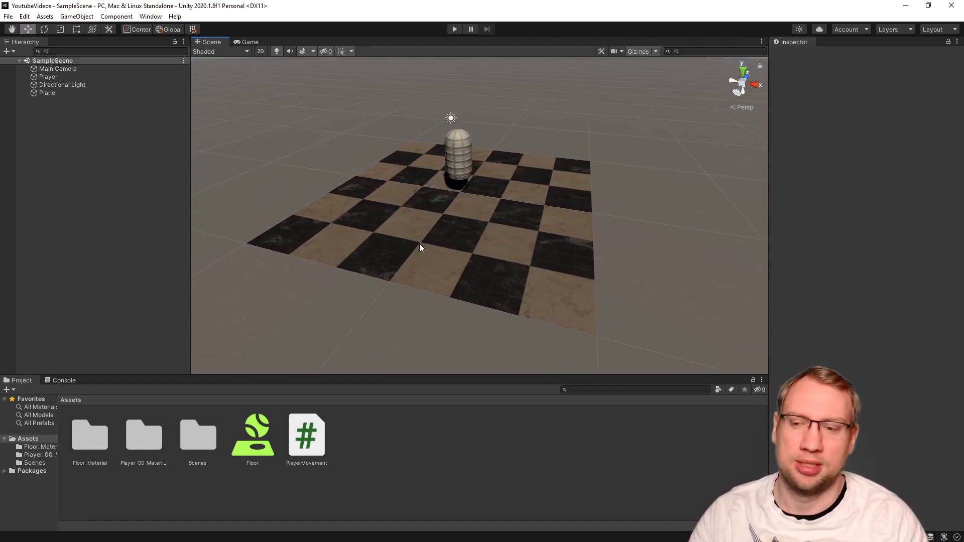
right_click(50, 126)
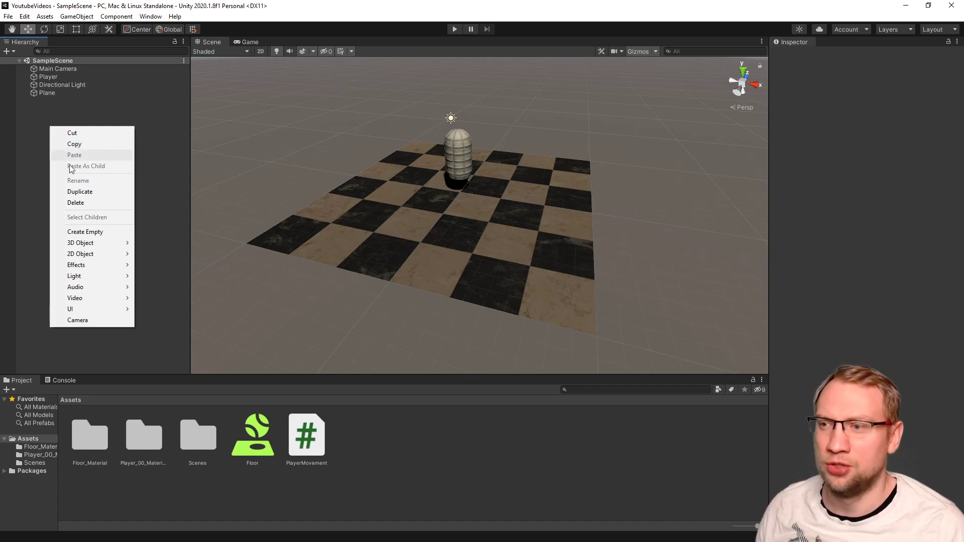
mouse_move(97, 248)
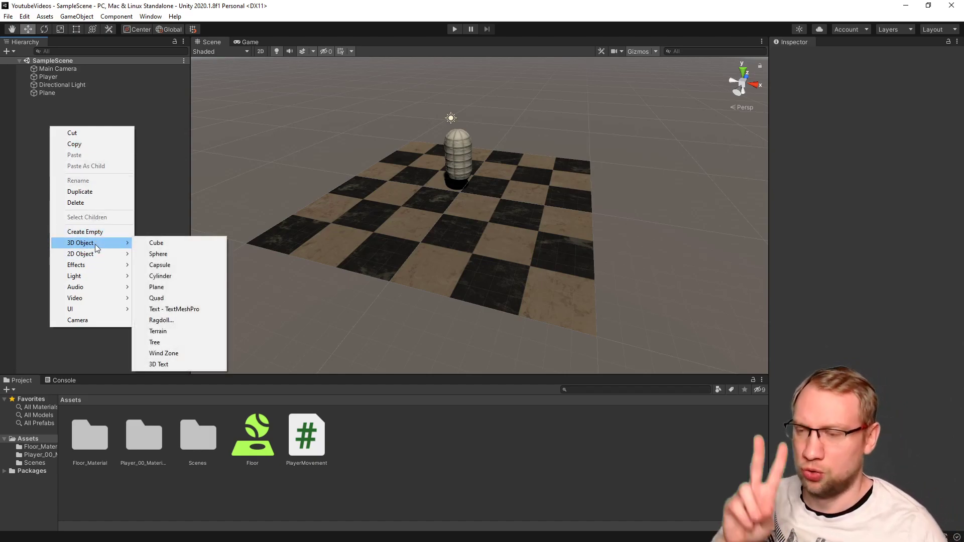
click(173, 275)
alt+drag(533, 223, 426, 229)
- Rename the cylinder to 'Bouncy' and reset its Transform to the origin
click(54, 101)
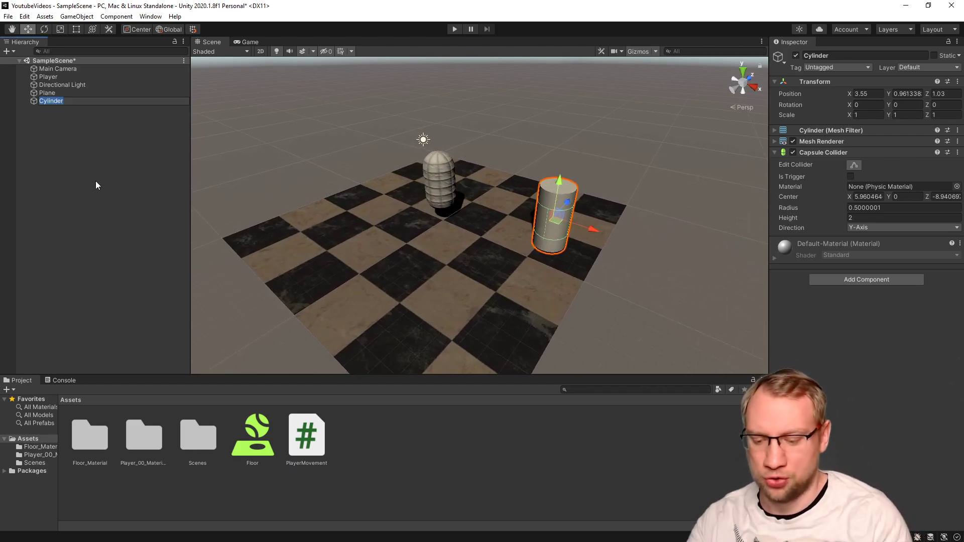
text(Bouncy)
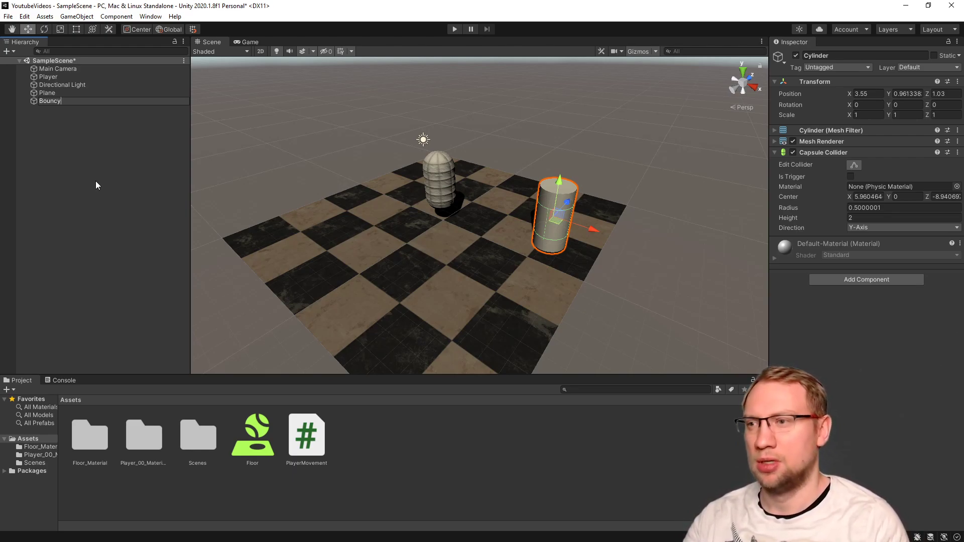
key(Return)
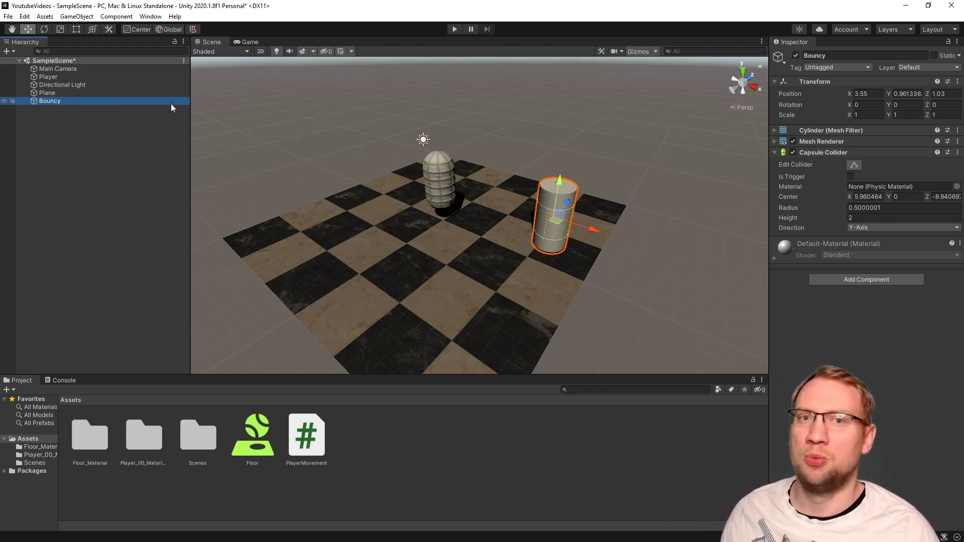
right_click(832, 81)
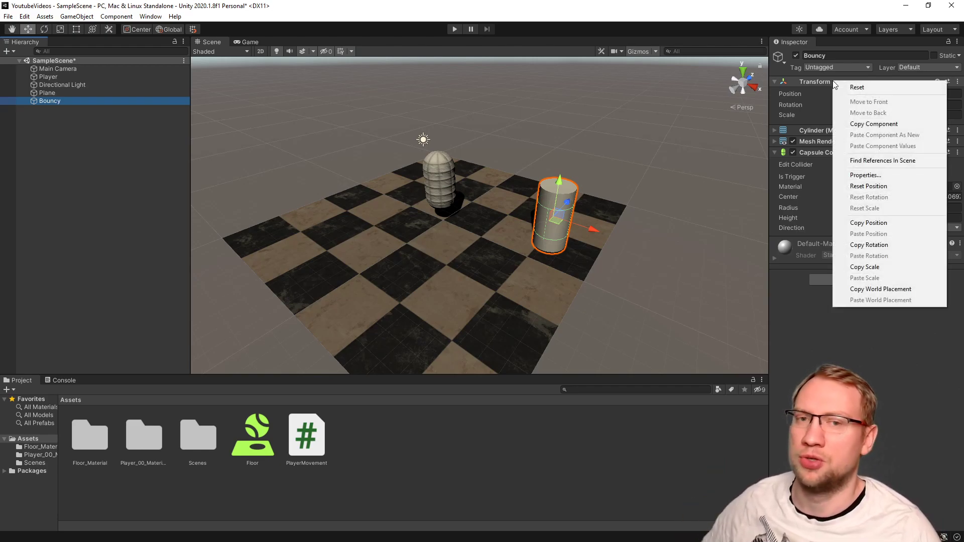
click(856, 88)
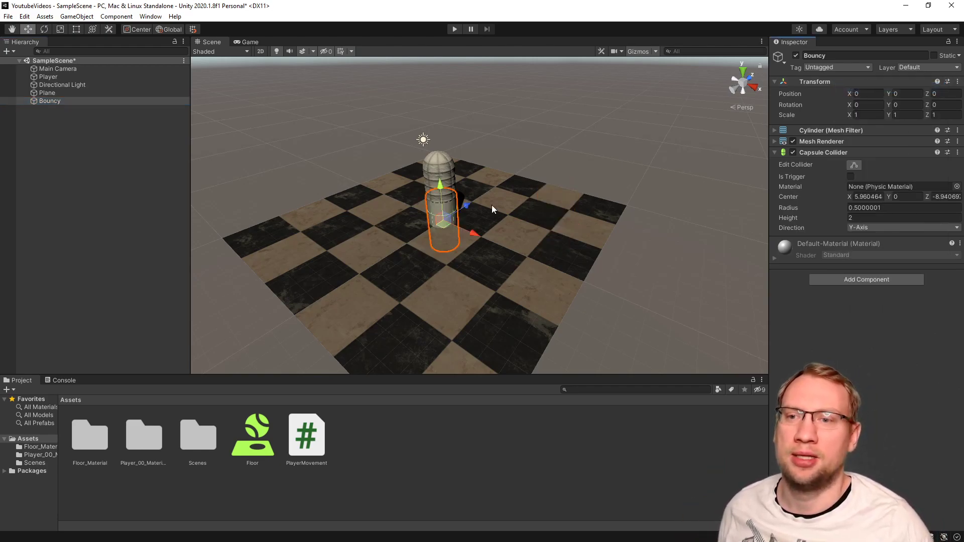
click(42, 101)
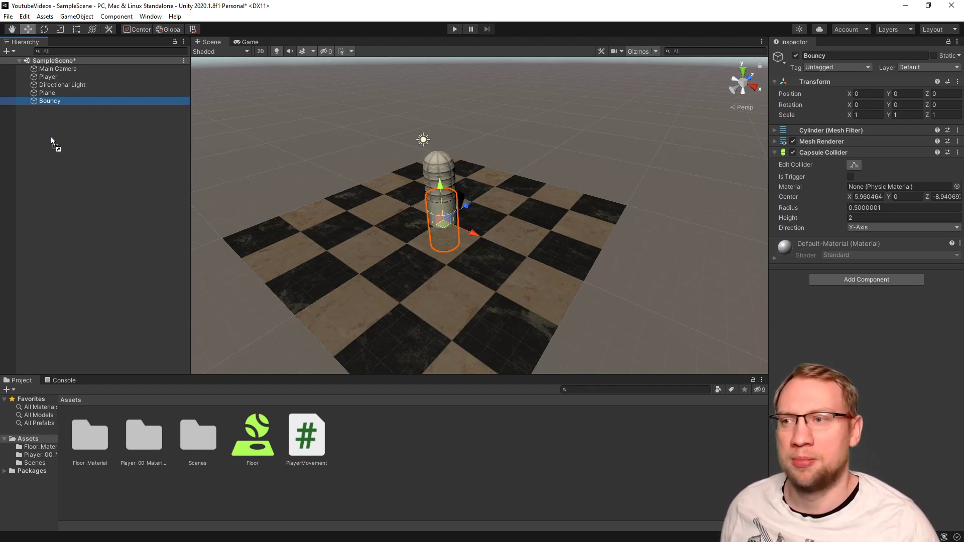
- Save Bouncy as a prefab in Assets and delete the scene instance
drag(94, 134, 345, 429)
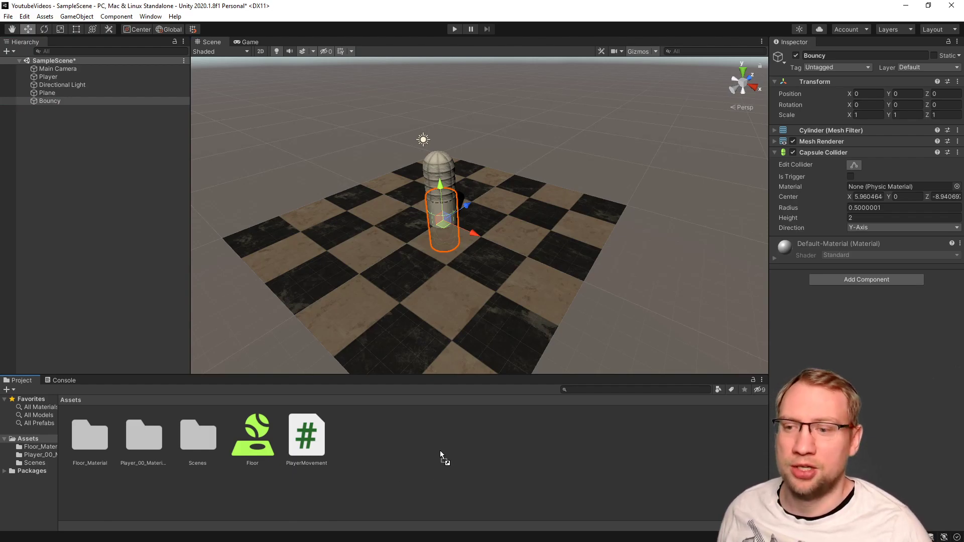
drag(453, 440, 447, 425)
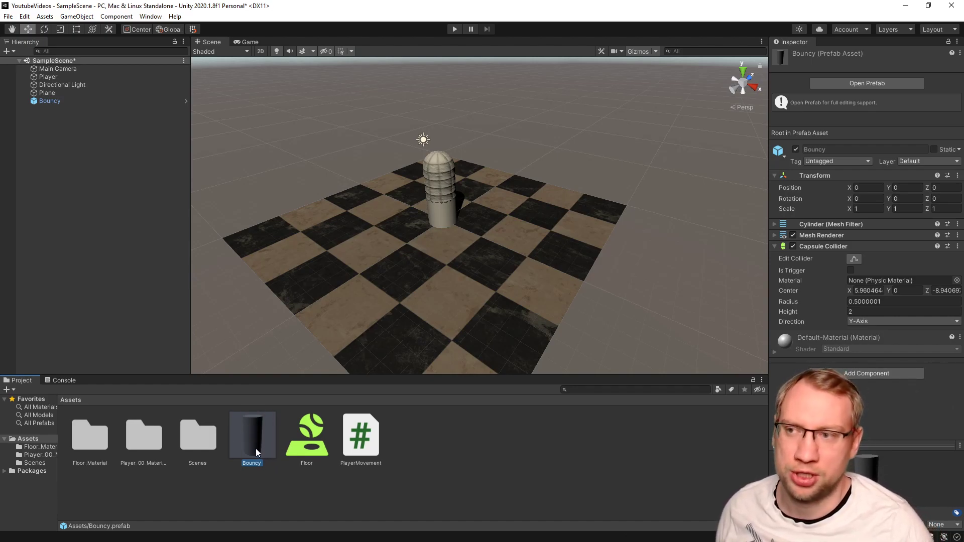
click(43, 101)
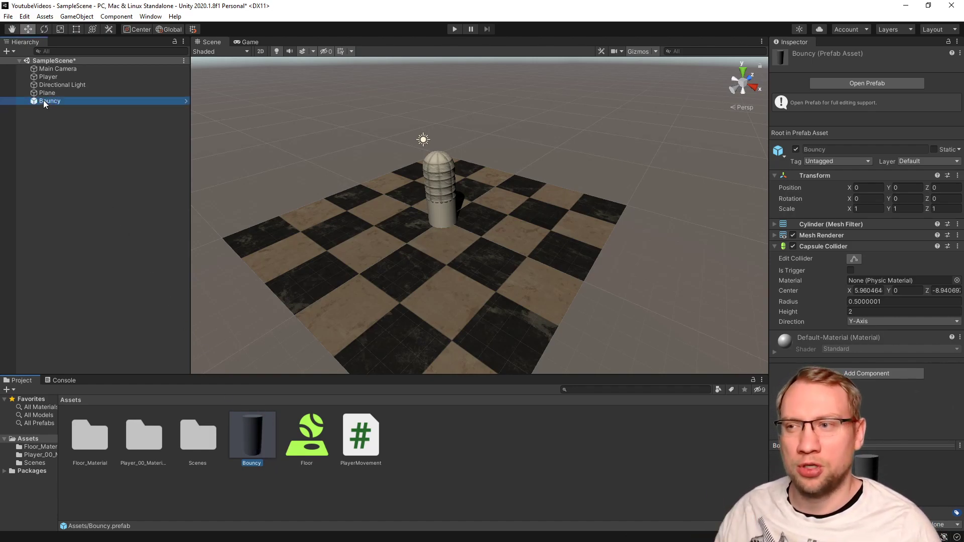
key(Delete)
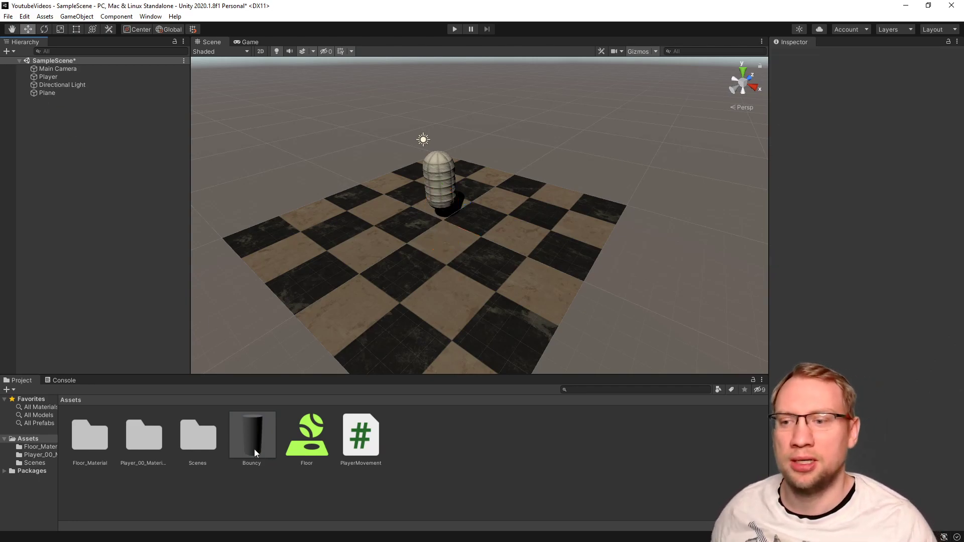
- Place three Bouncy prefab copies: floor right, near the capsule, and floor left
drag(252, 448, 580, 221)
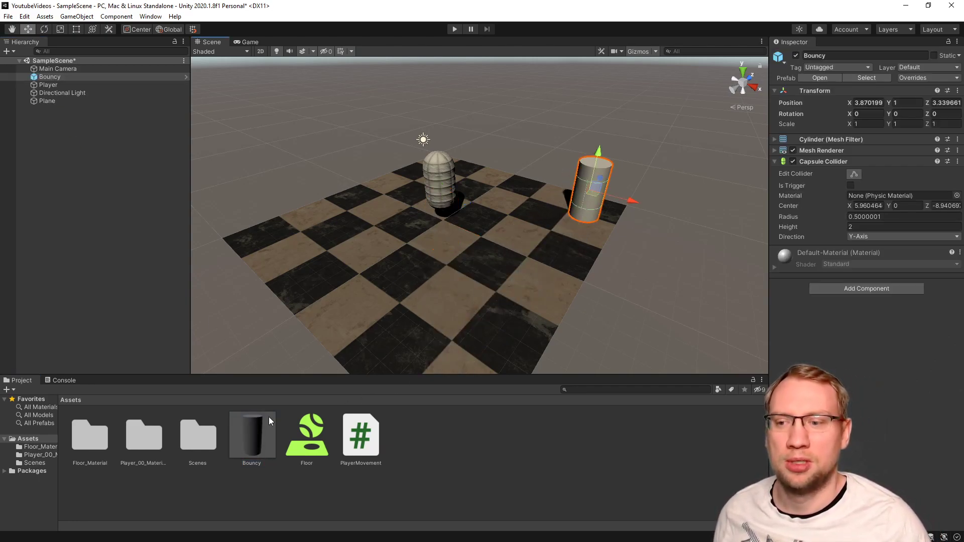
drag(261, 436, 420, 174)
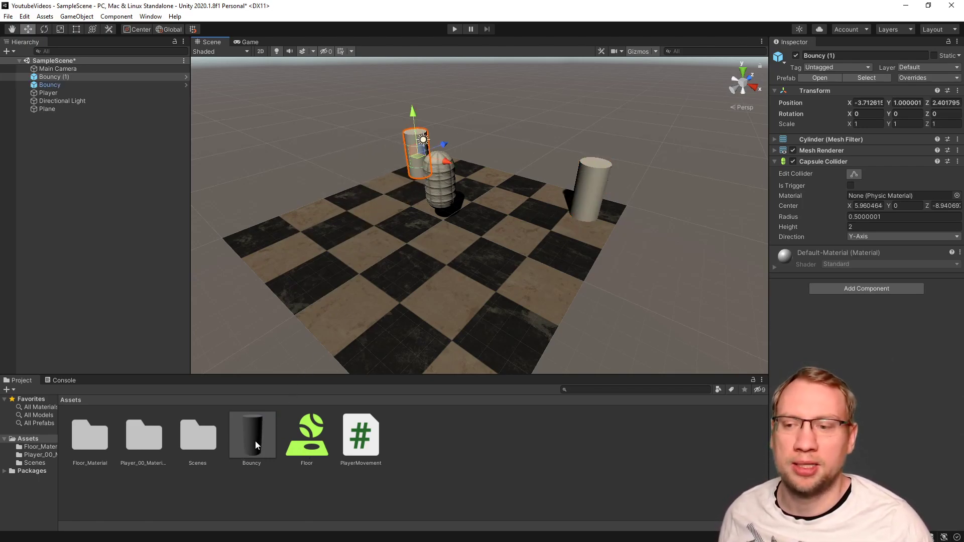
drag(255, 441, 296, 239)
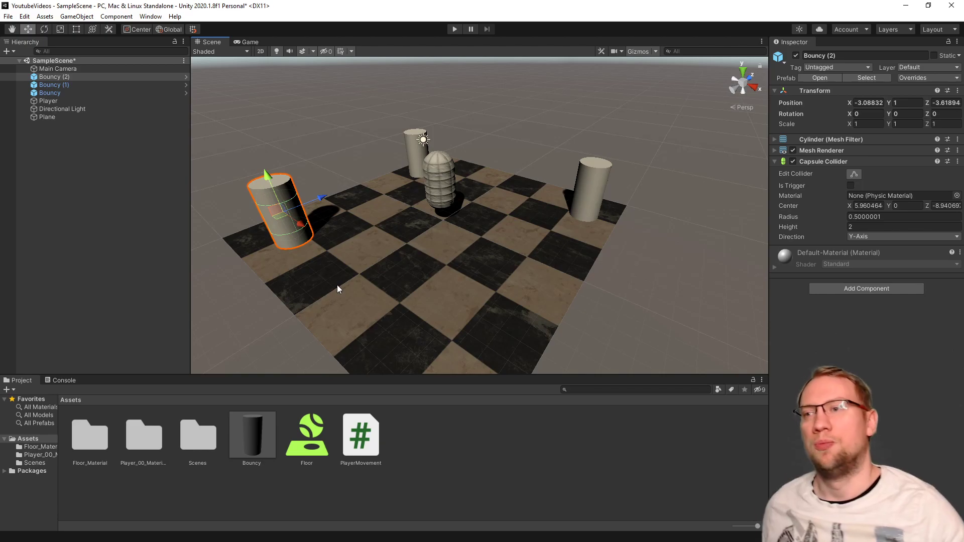
- Select each Bouncy instance and the Bouncy prefab asset to compare them
click(56, 92)
click(58, 85)
click(62, 78)
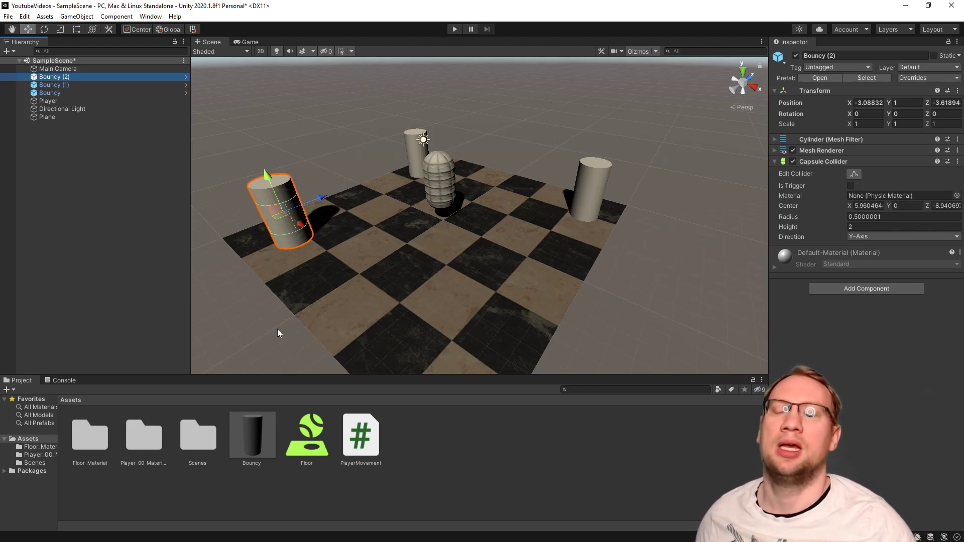
click(261, 433)
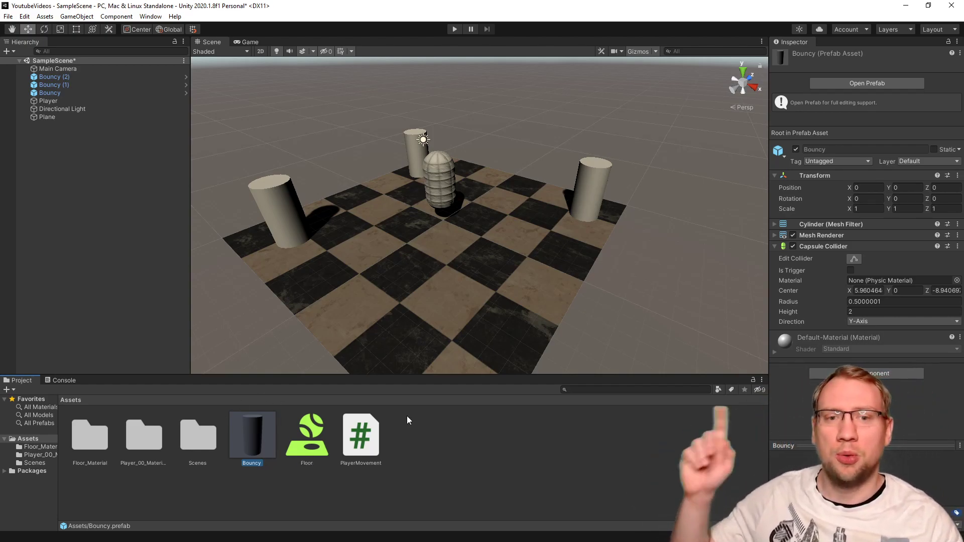
click(605, 181)
click(413, 156)
click(301, 206)
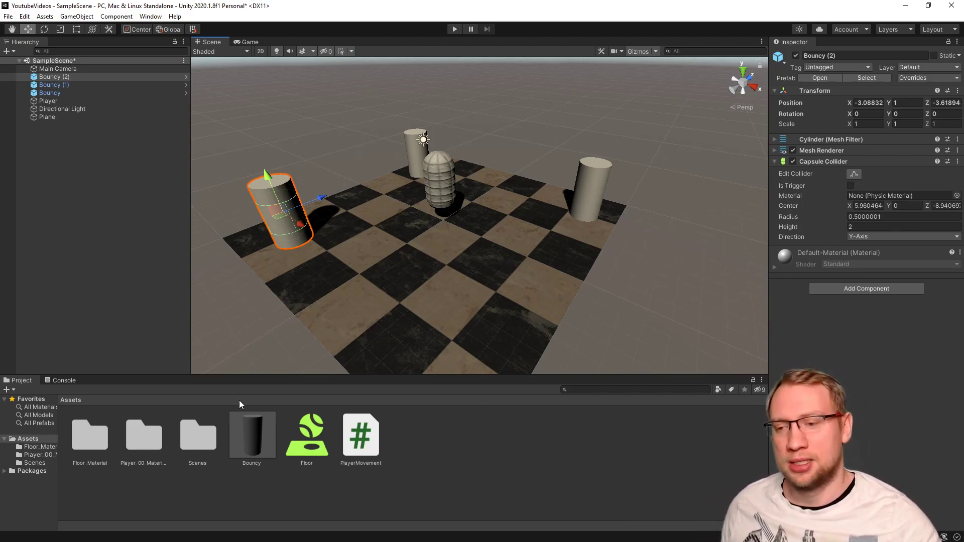
click(246, 439)
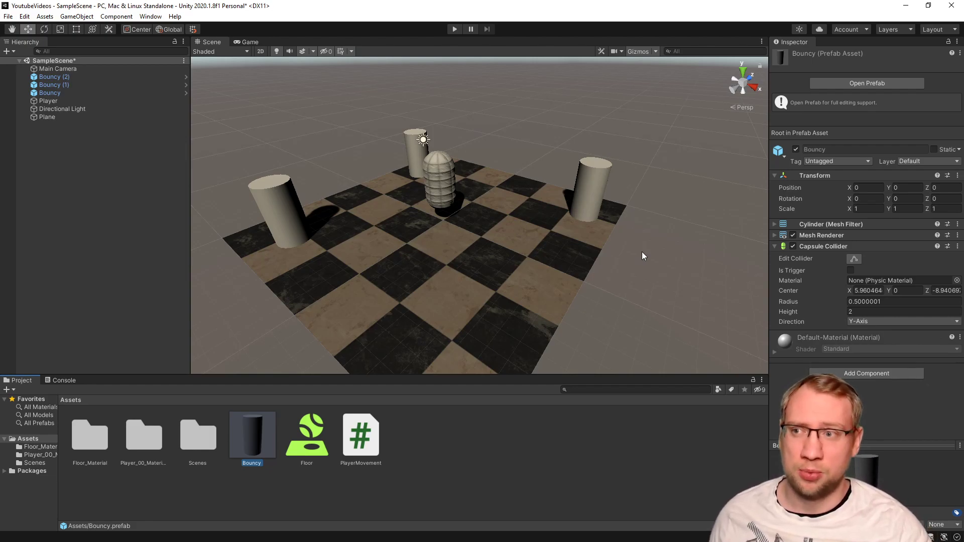
- Create a new material asset named BouncyMaterial
right_click(439, 434)
mouse_move(486, 174)
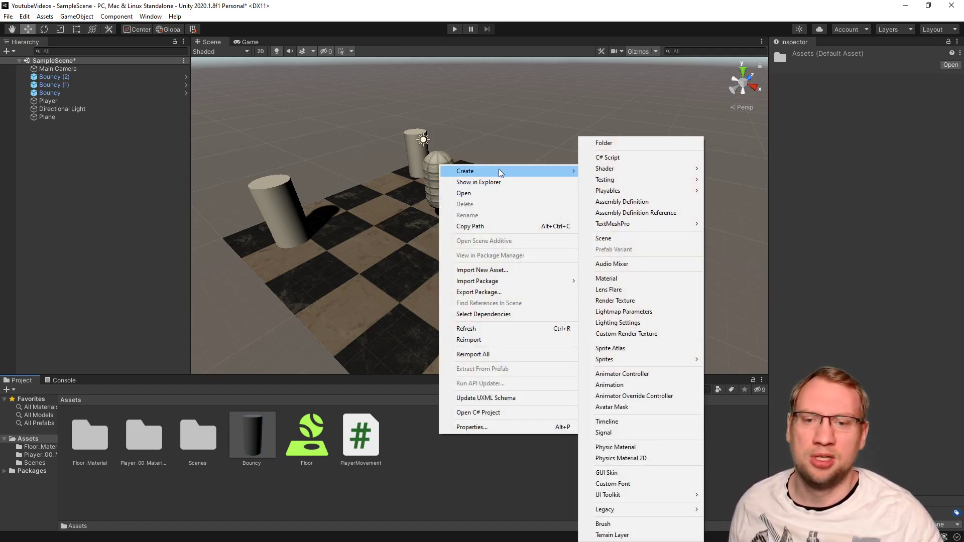
click(633, 279)
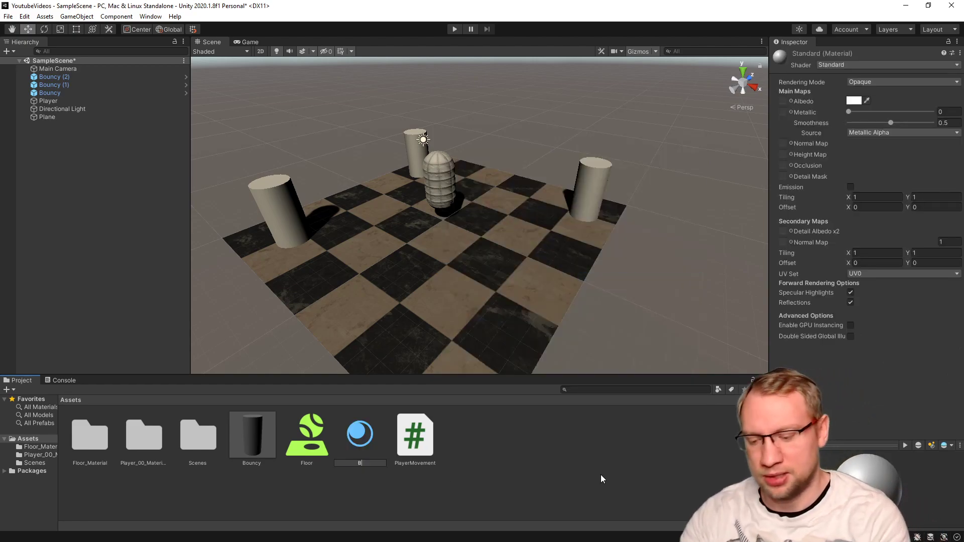
text(BouncyMaterial)
key(Return)
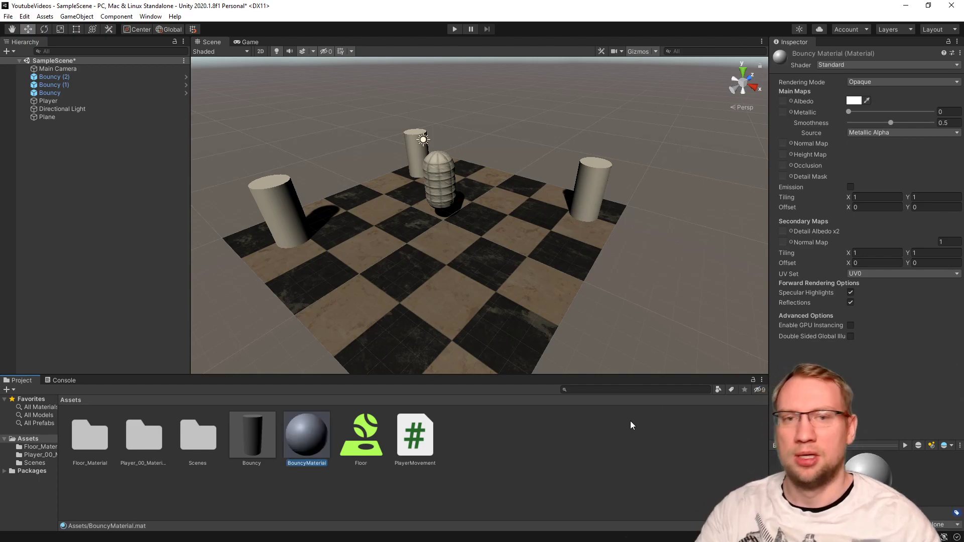
- Colour BouncyMaterial's albedo blue and apply it to the Bouncy prefab
click(859, 100)
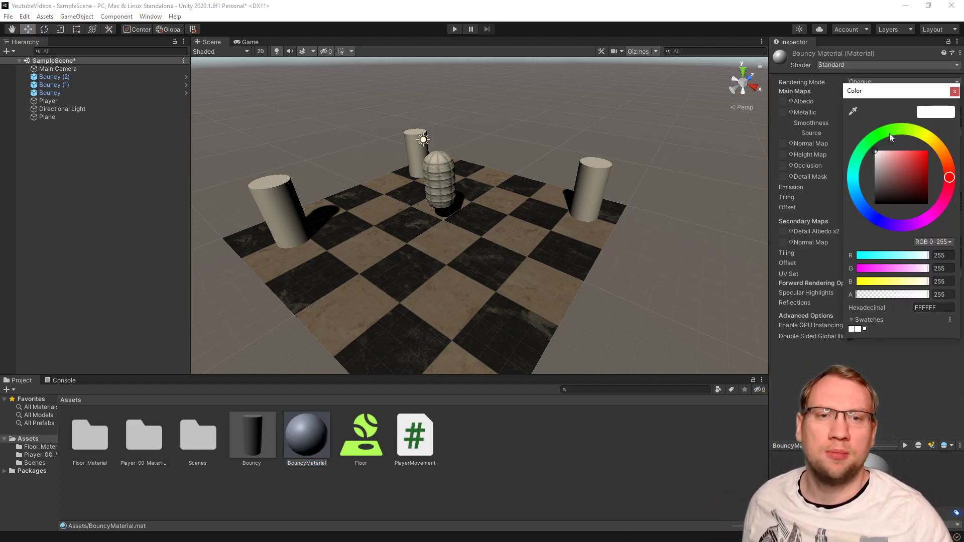
drag(889, 134, 872, 216)
drag(883, 151, 911, 137)
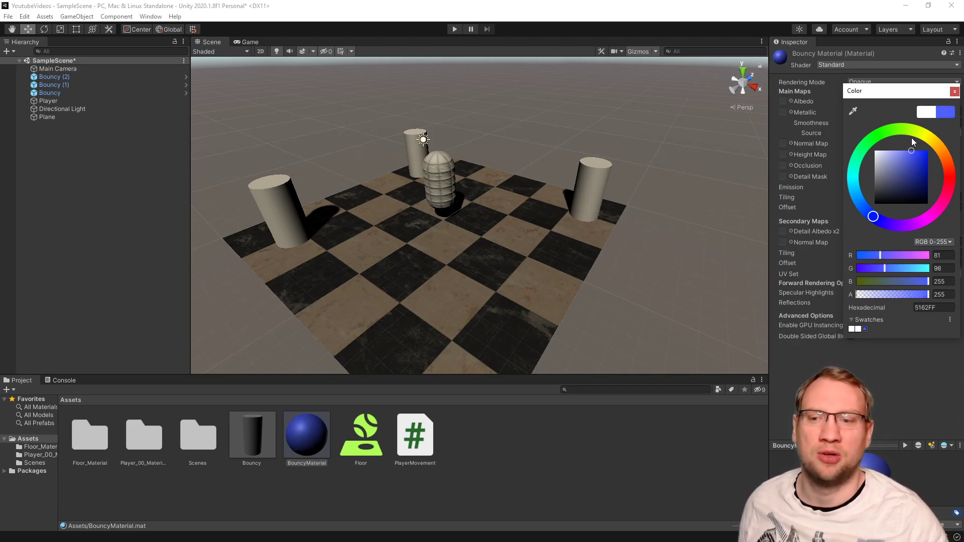
click(954, 91)
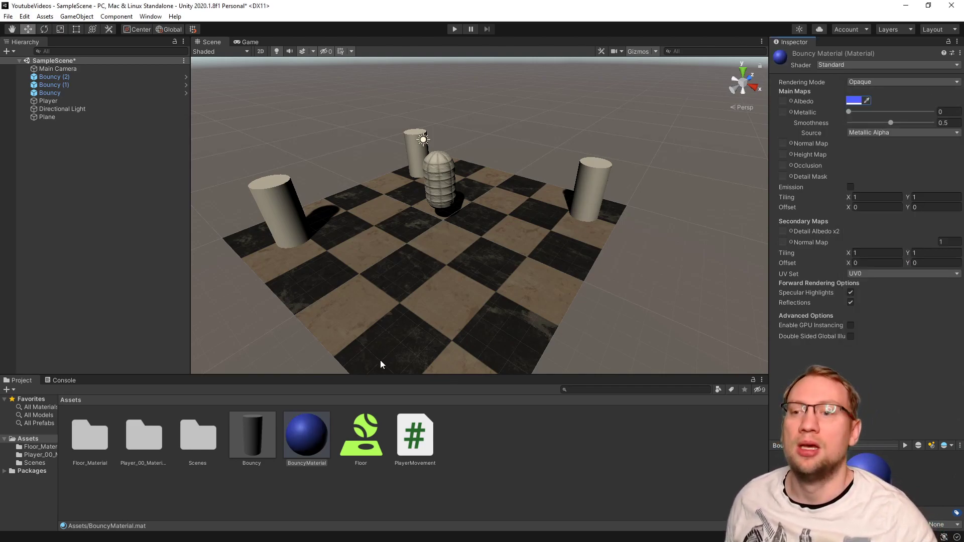
drag(313, 435, 254, 437)
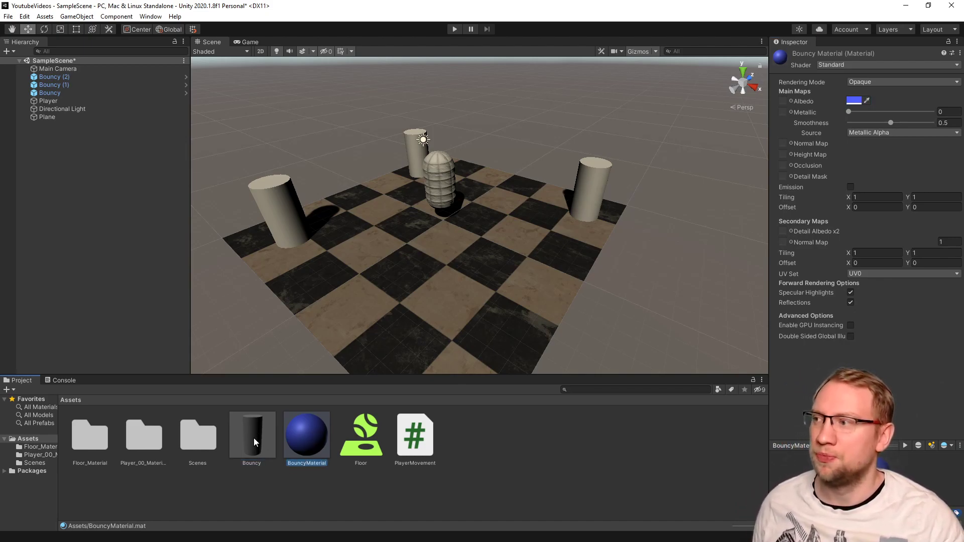
click(264, 435)
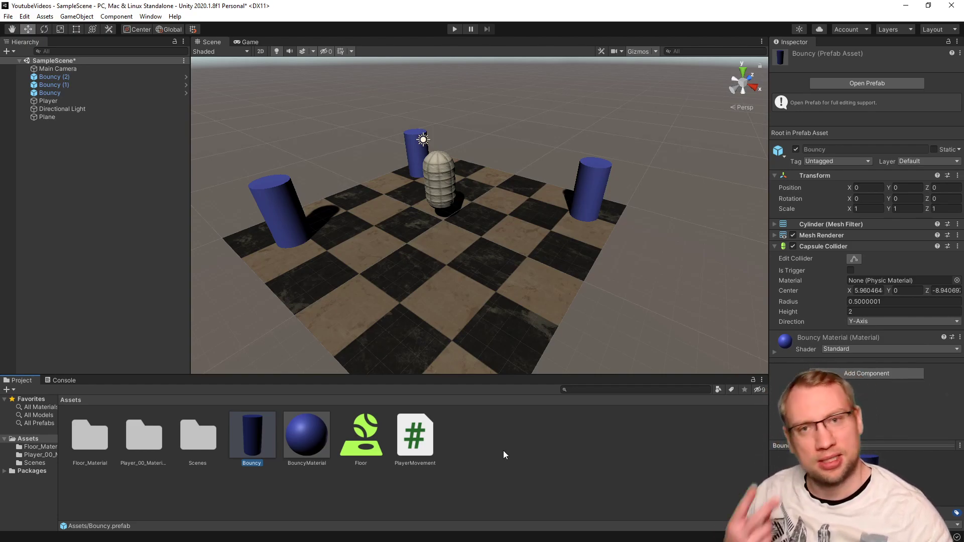
click(473, 448)
- Create a new physic material asset named BouncyPhysics
right_click(473, 439)
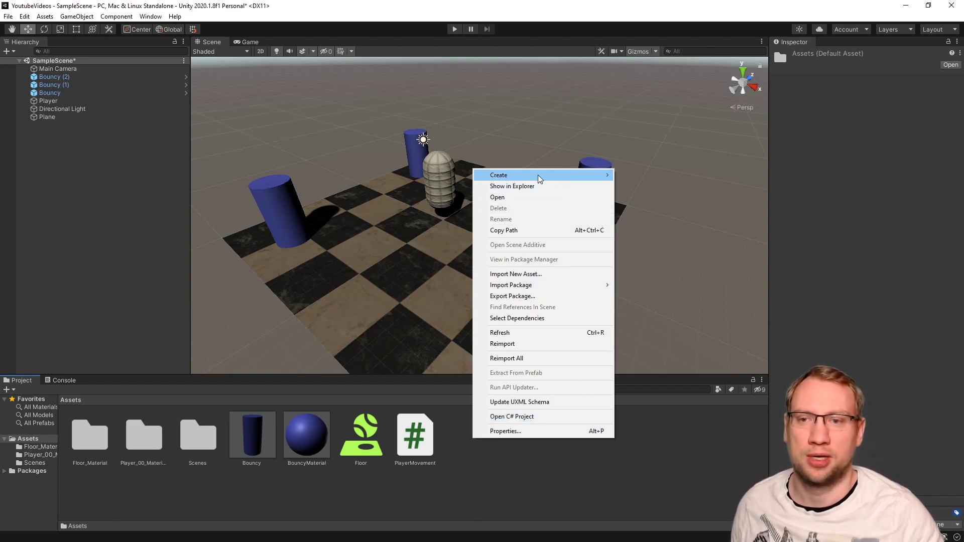
mouse_move(541, 177)
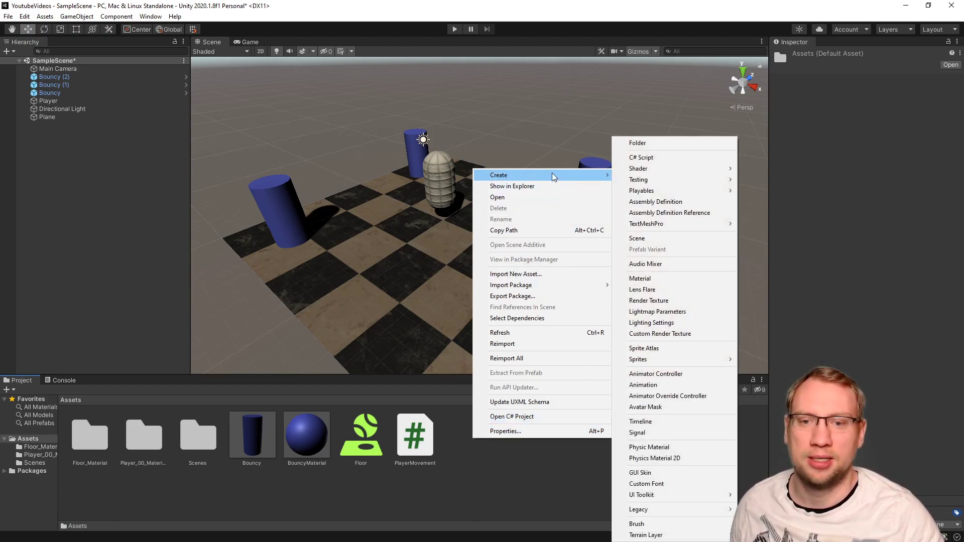
click(654, 448)
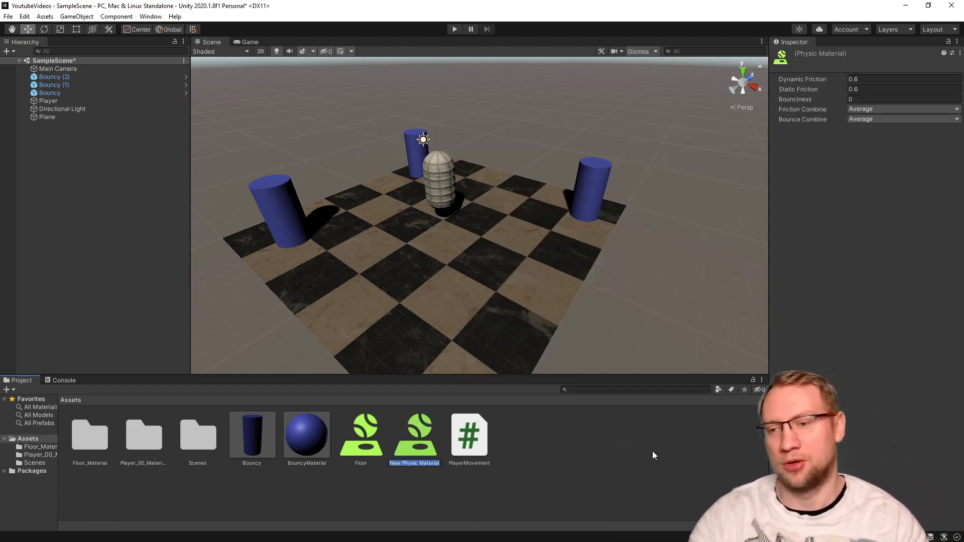
text(Bouncy)
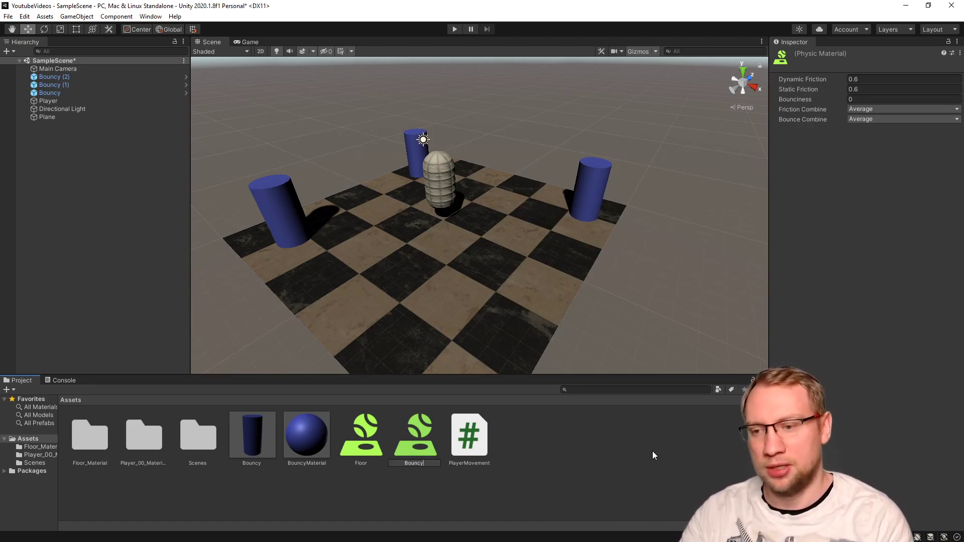
text(Physics)
key(Return)
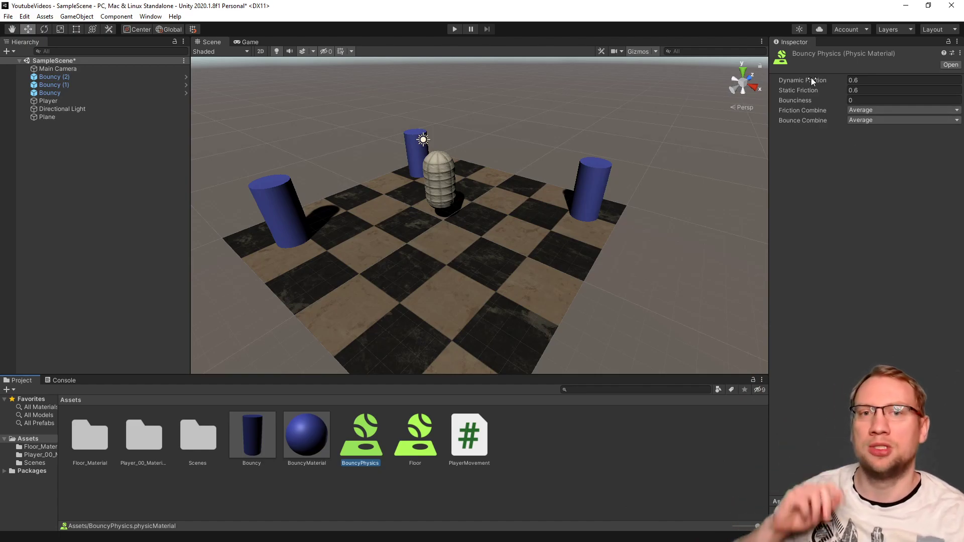
- Set BouncyPhysics friction to 0, bounciness to 1, and bounce combine to Maximum
drag(811, 78, 688, 80)
drag(838, 89, 703, 92)
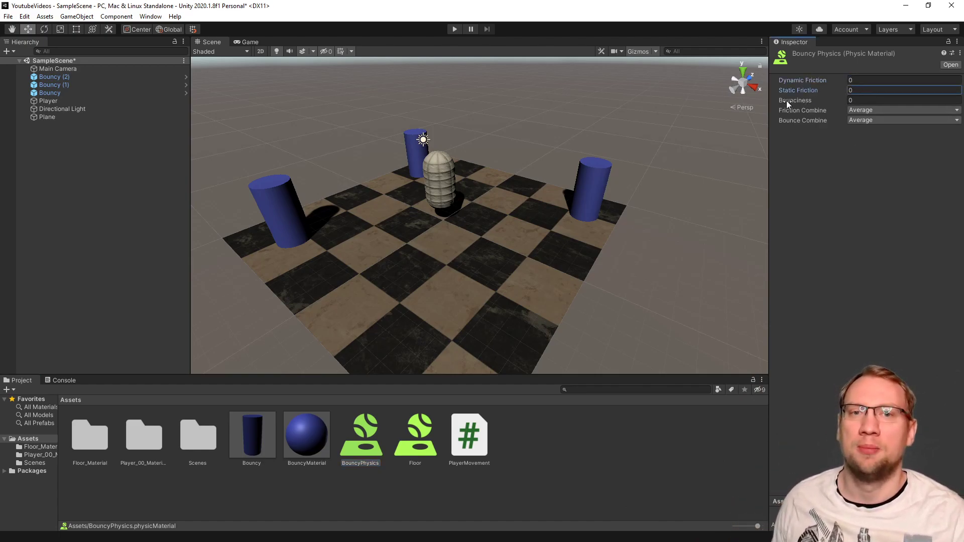
drag(786, 100, 899, 95)
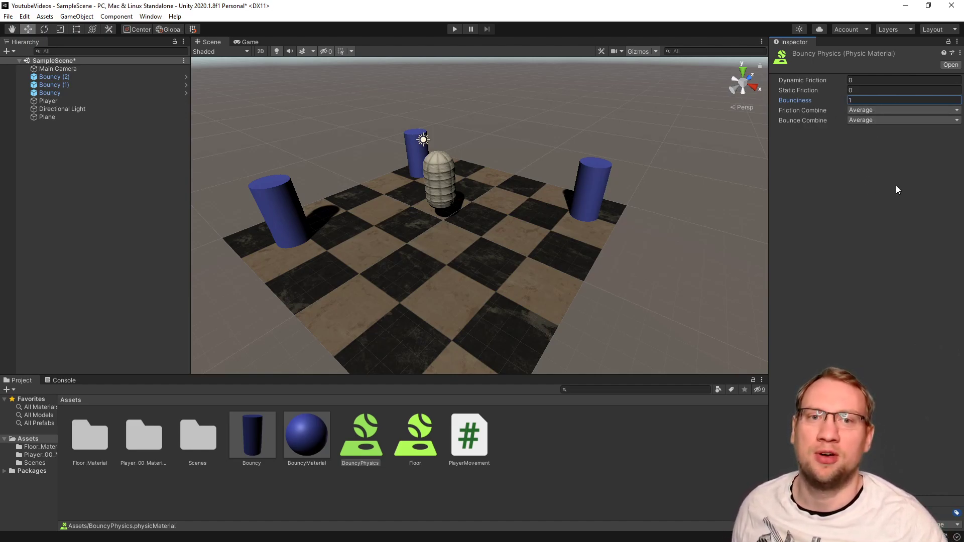
click(876, 121)
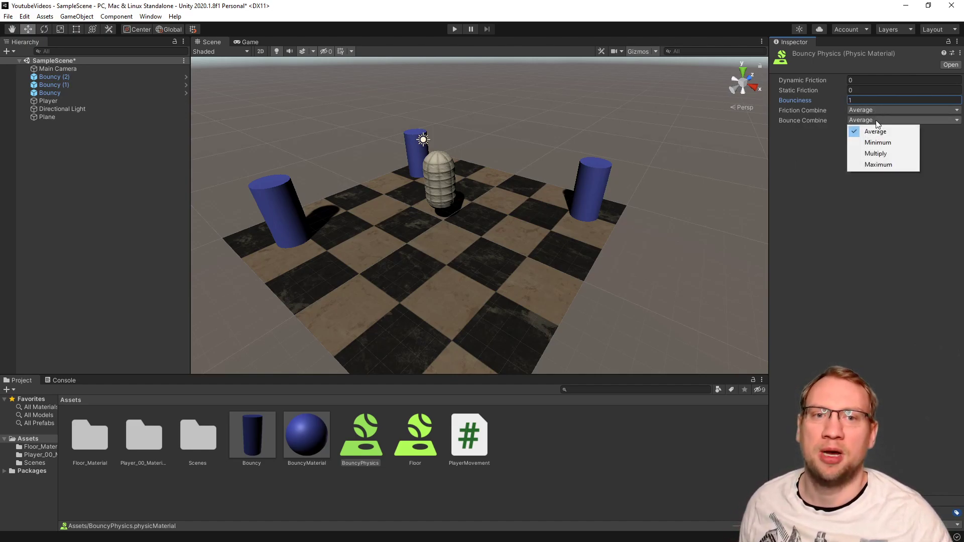
click(877, 165)
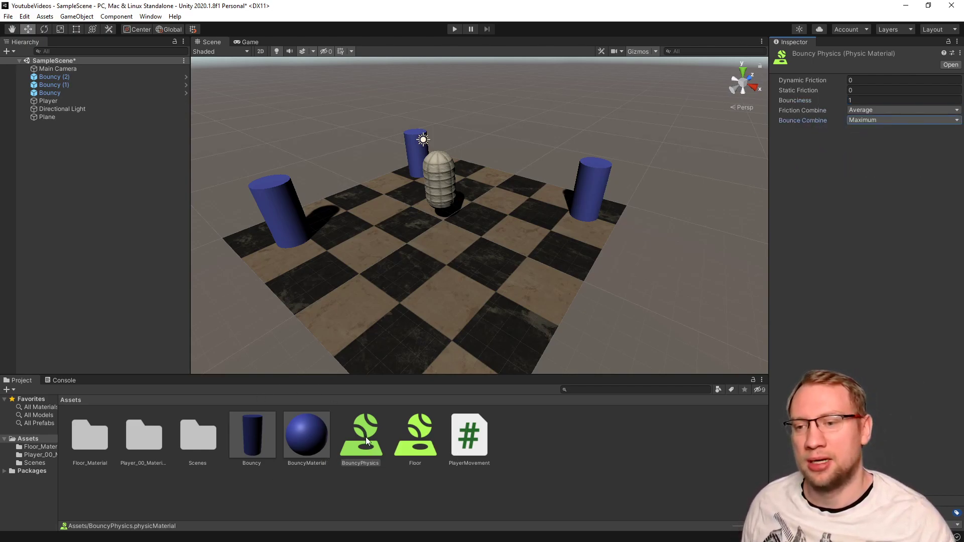
- Assign BouncyPhysics to the Bouncy prefab's collider and check it
drag(365, 441, 258, 437)
click(266, 196)
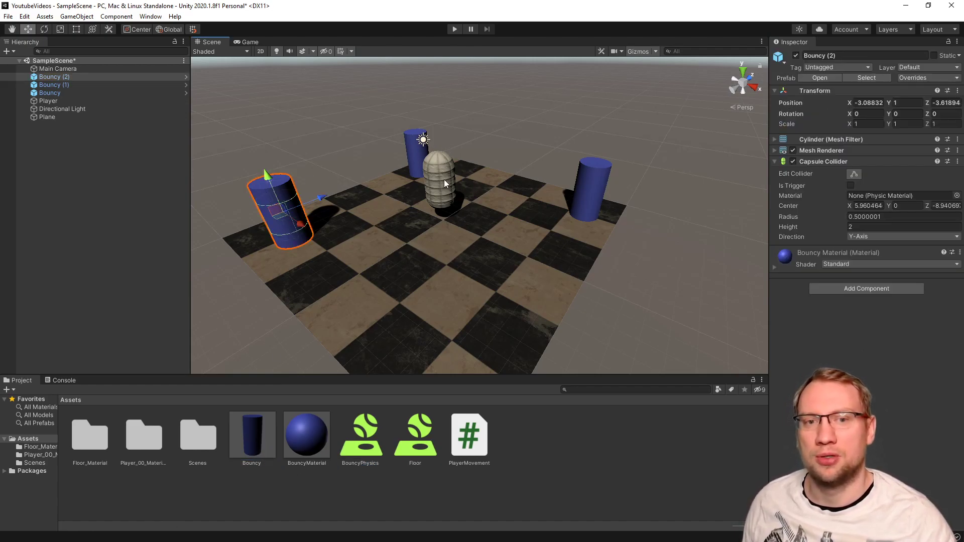
click(579, 189)
click(410, 273)
click(248, 450)
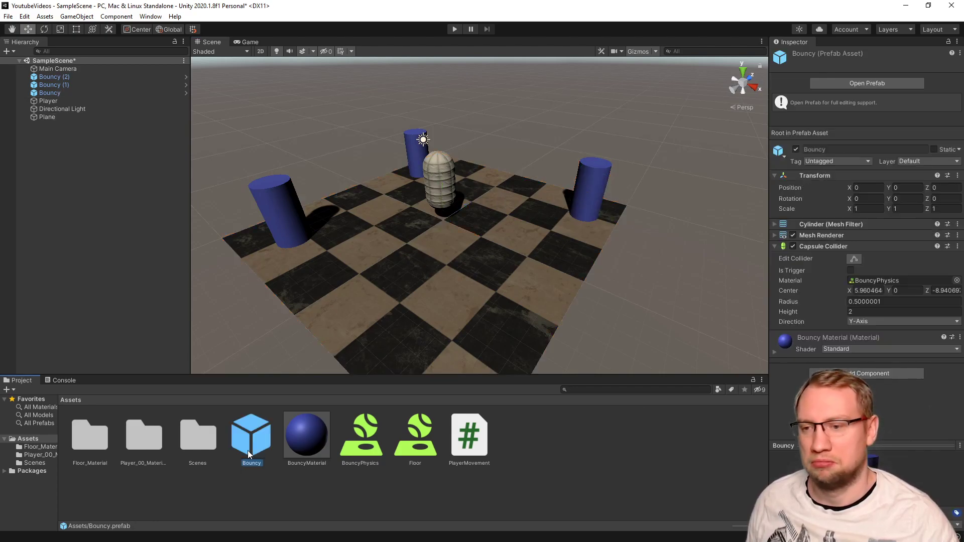
- Confirm the left, middle and right cylinders all use BouncyPhysics
click(291, 214)
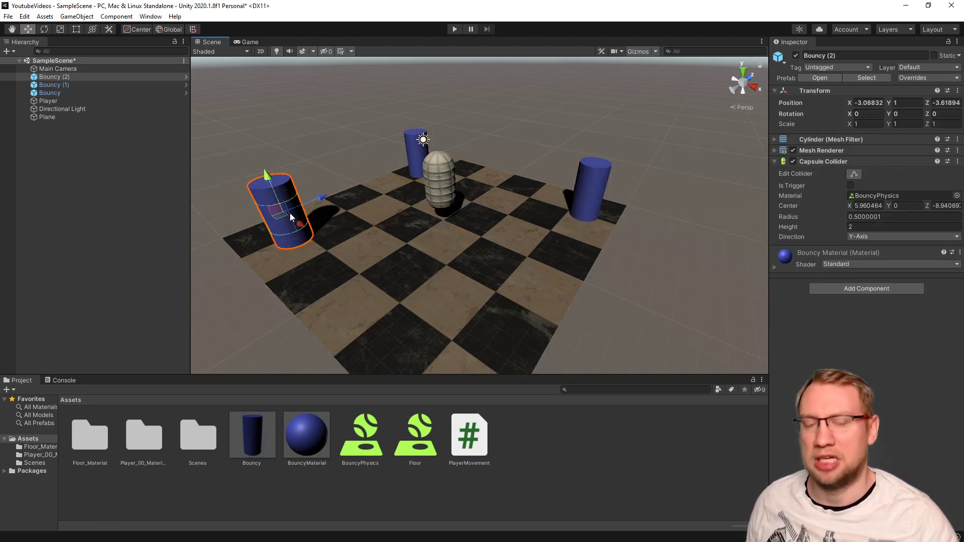
click(251, 443)
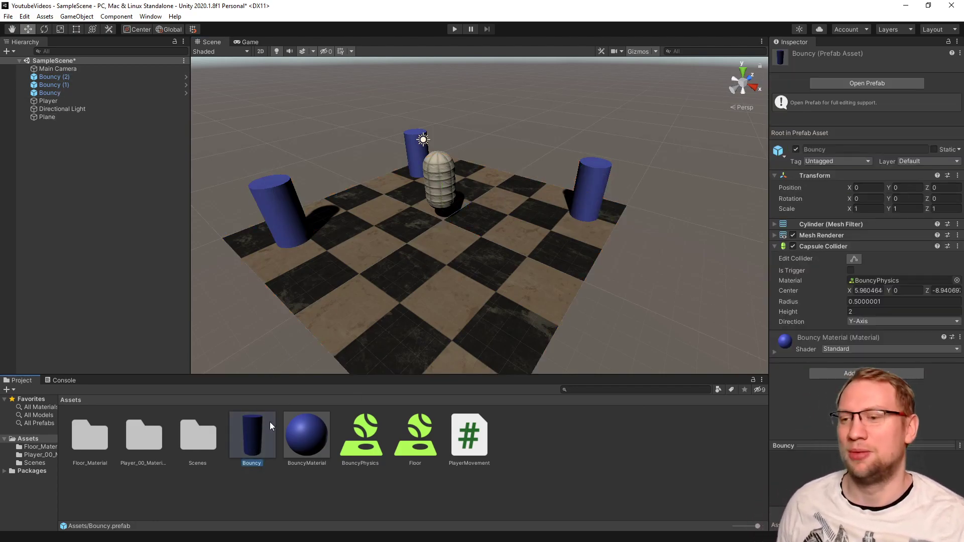
click(268, 186)
click(418, 156)
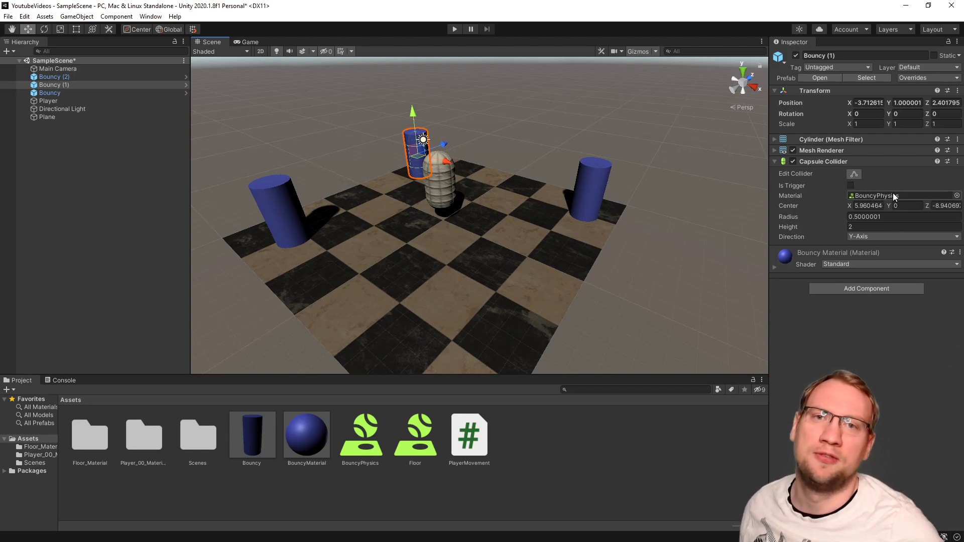
click(589, 185)
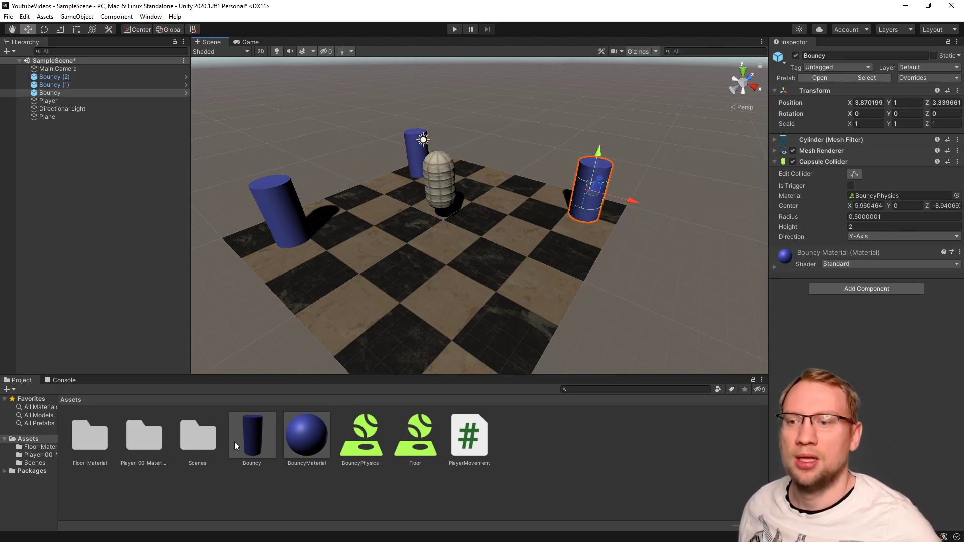
click(252, 454)
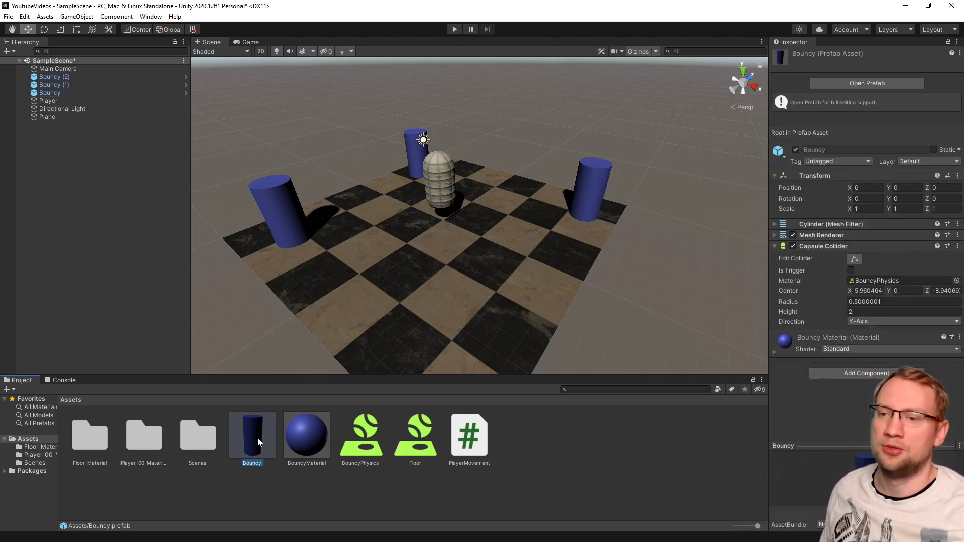
- In prefab mode, scale the Bouncy cylinder to 4.234 along Z, then return to SampleScene
double_click(257, 438)
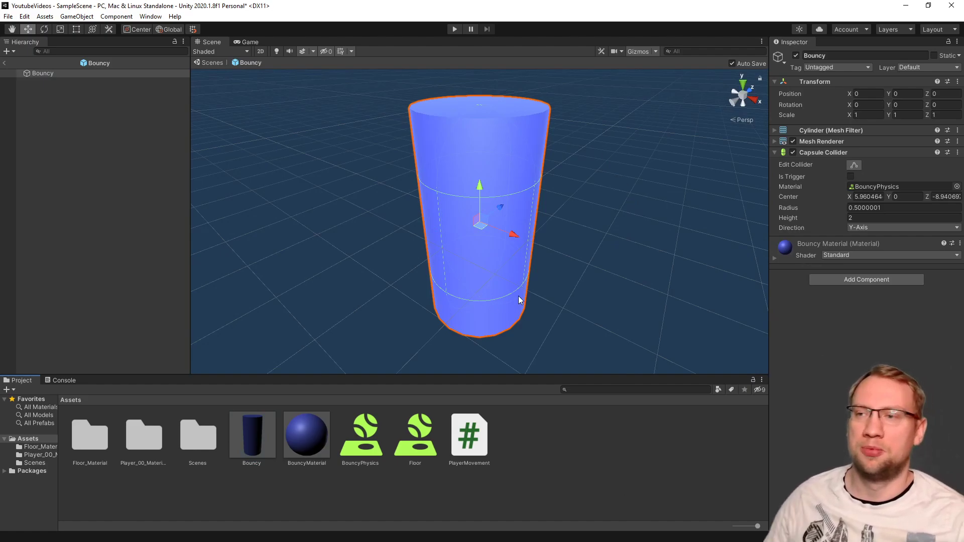
alt+scroll(547, 257, down, 3)
alt+drag(541, 252, 340, 252)
alt+scroll(324, 246, up, 3)
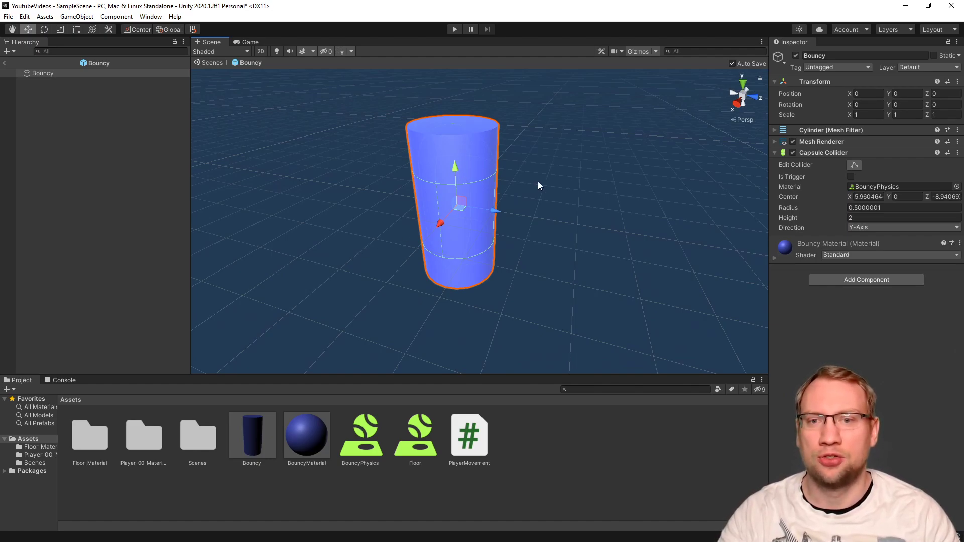
key(e)
key(r)
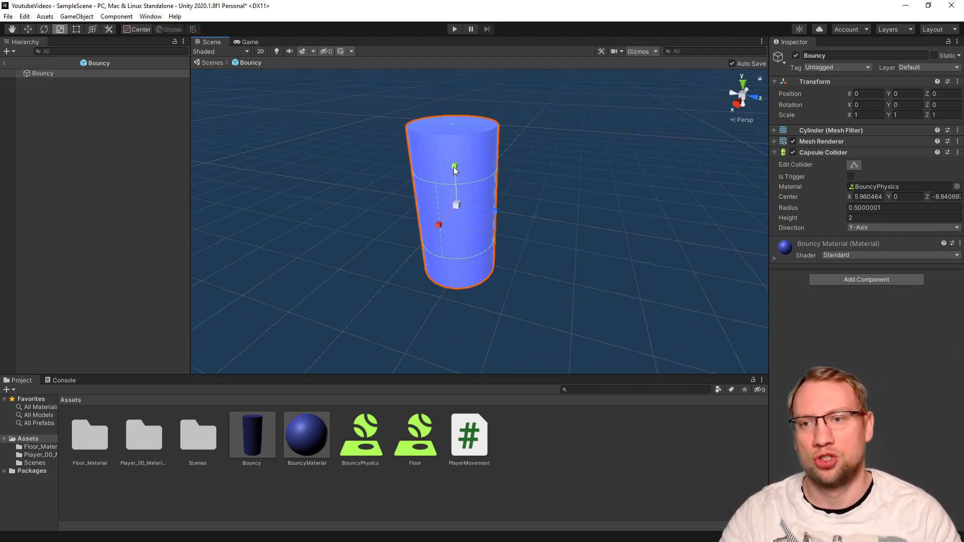
drag(494, 211, 598, 236)
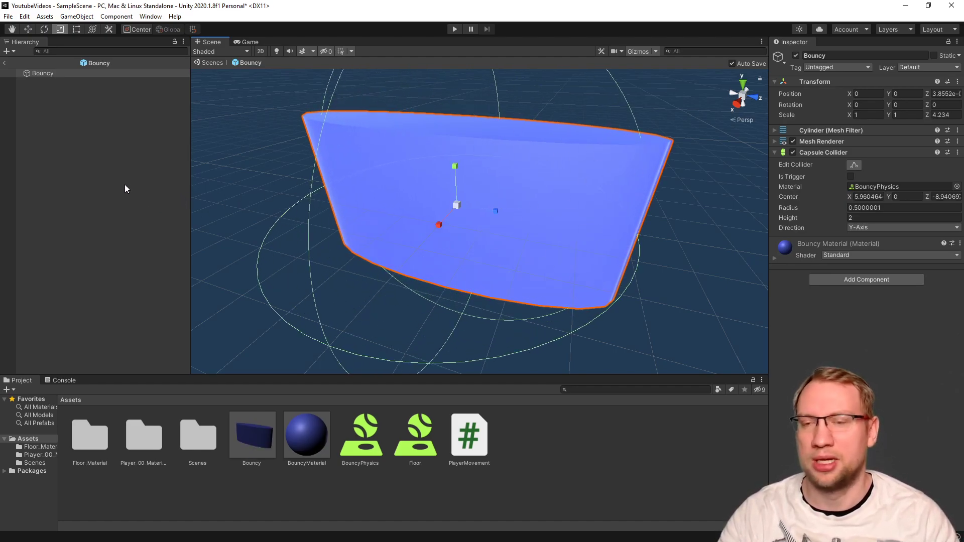
click(131, 170)
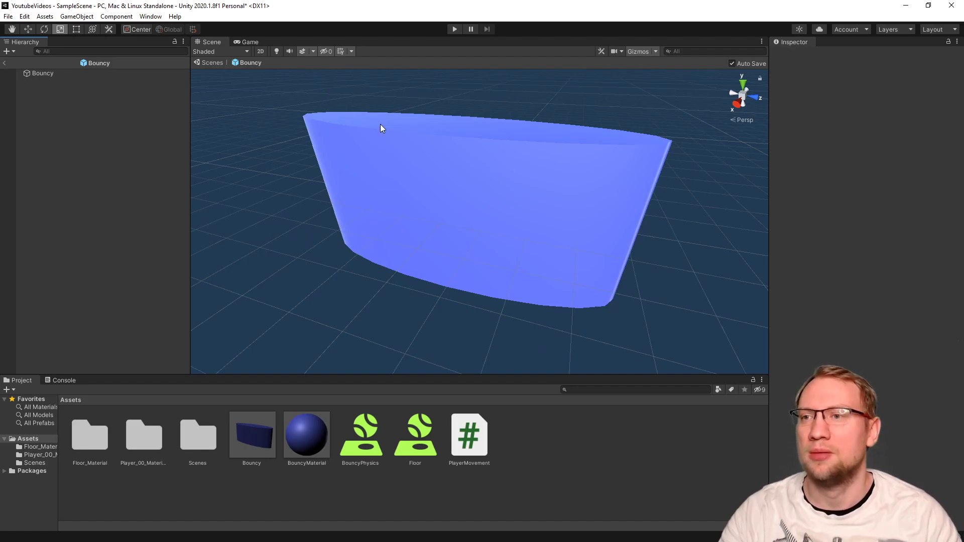
click(5, 64)
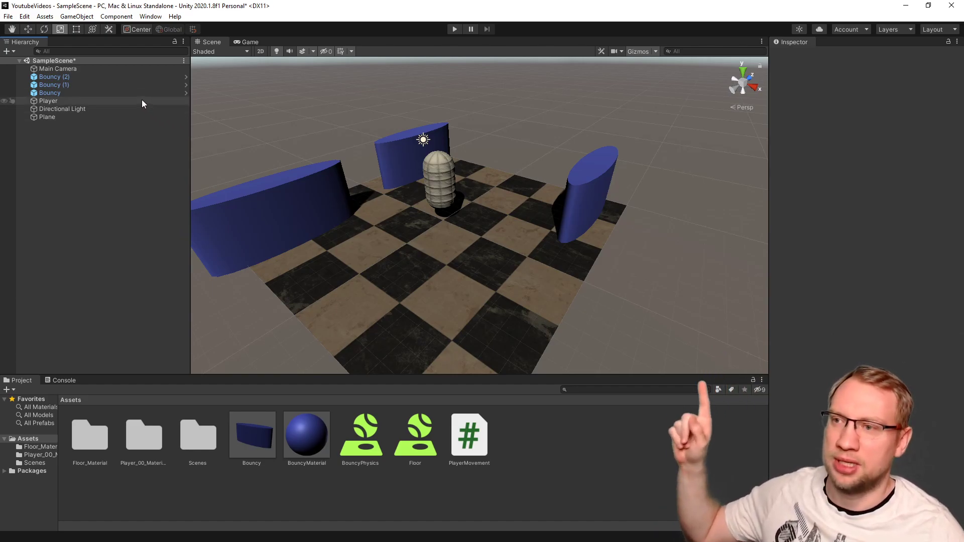
- Open the Bouncy prefab in isolation and compare Normal, Gray and Hidden scene context modes
click(133, 76)
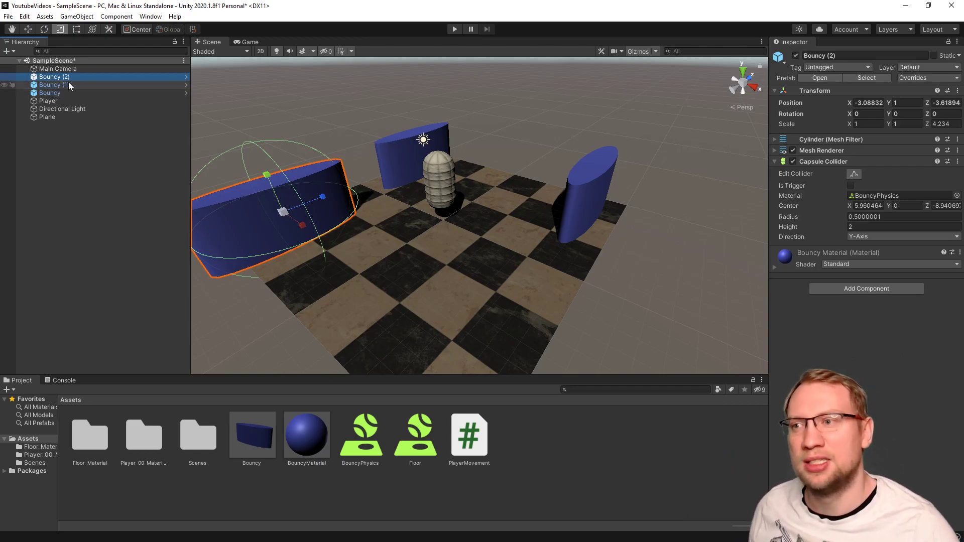
click(187, 76)
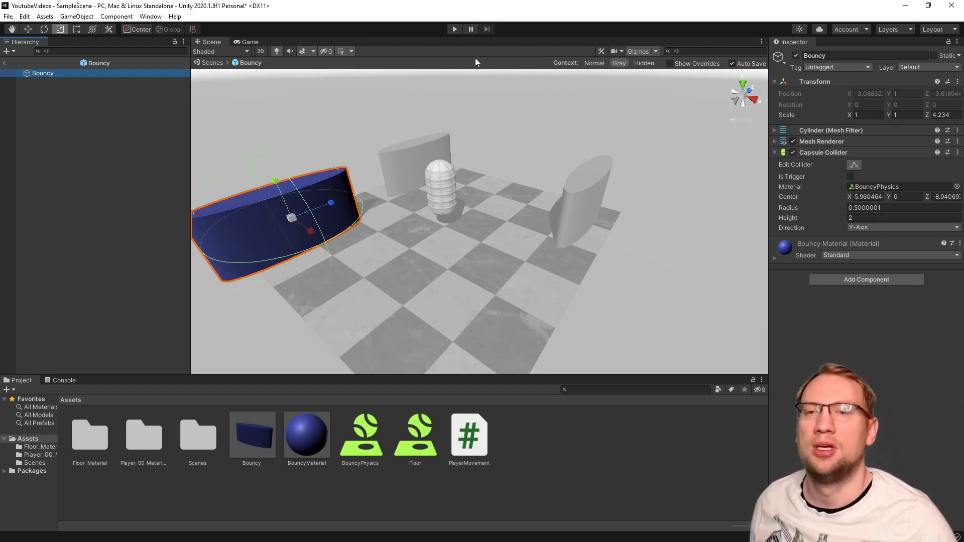
click(599, 63)
click(621, 63)
click(601, 65)
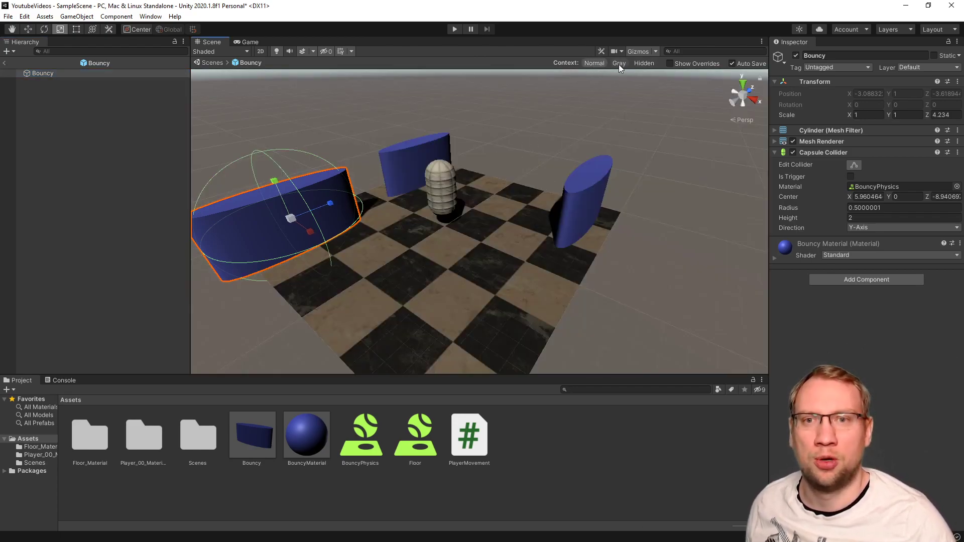
click(618, 63)
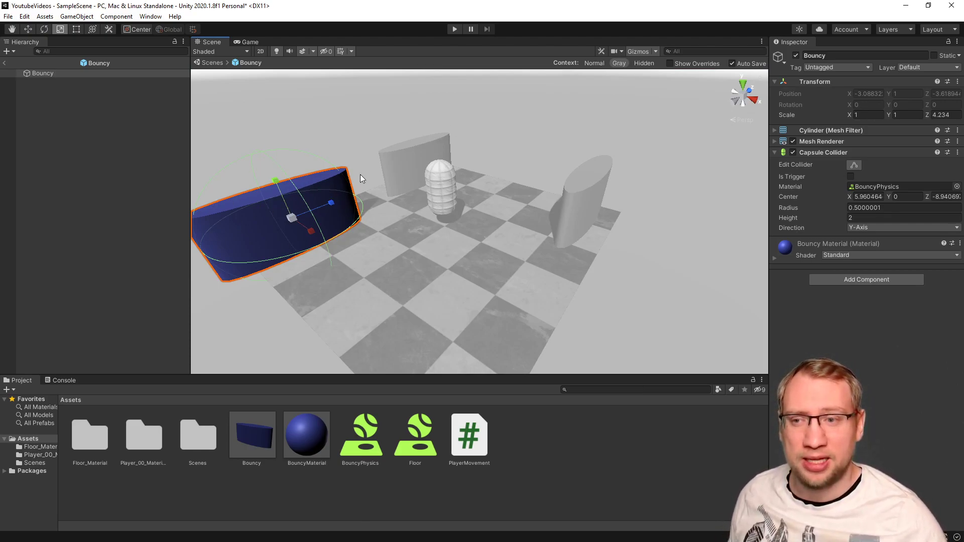
click(645, 64)
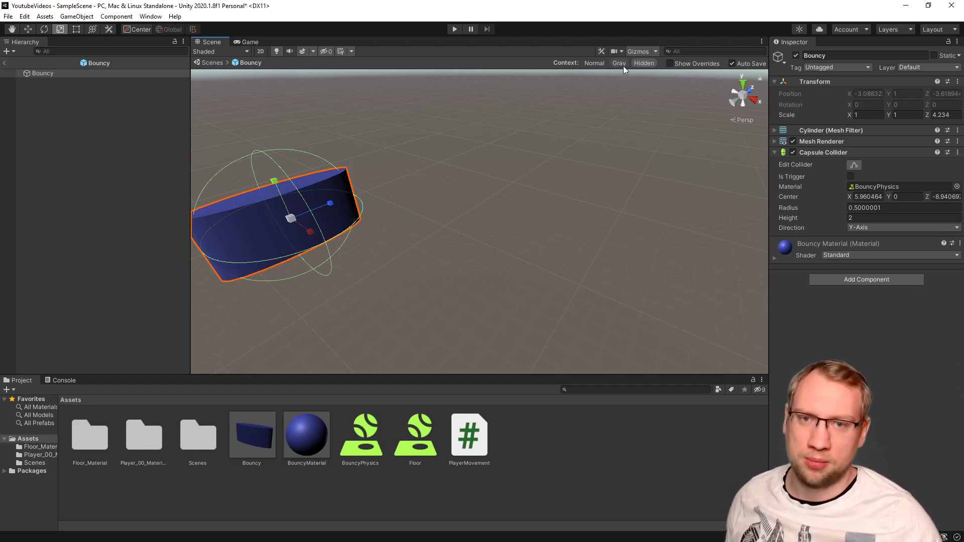
click(621, 65)
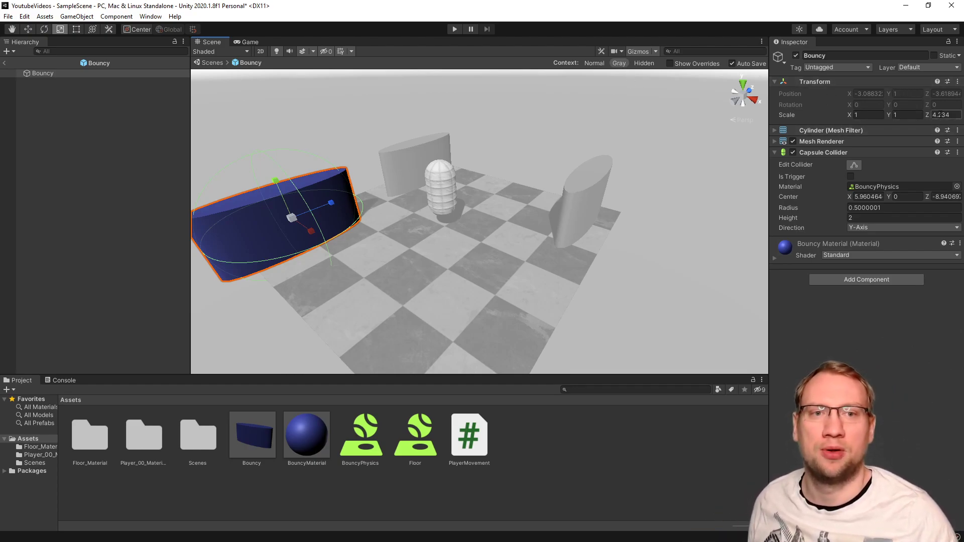
- Set the prefab's Transform Z scale back to 1
click(940, 114)
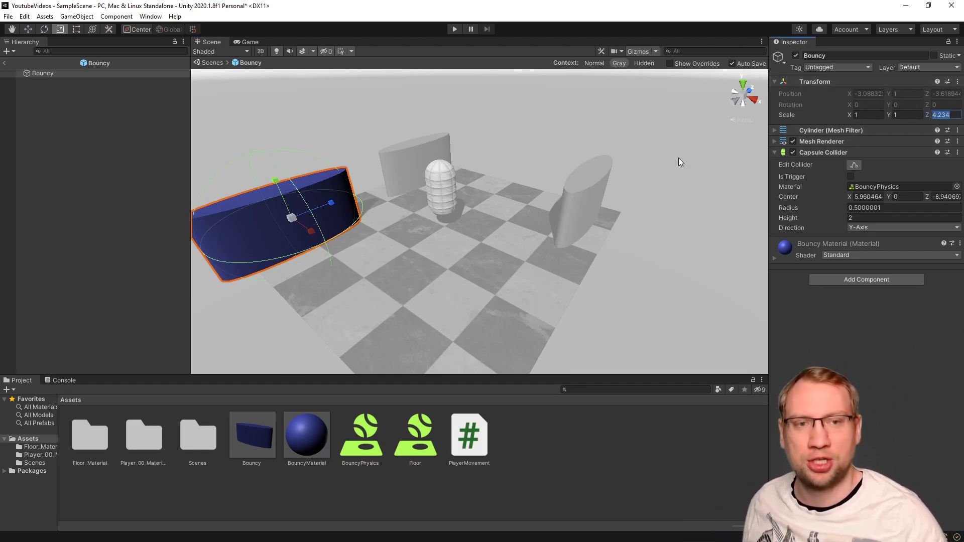
text(1)
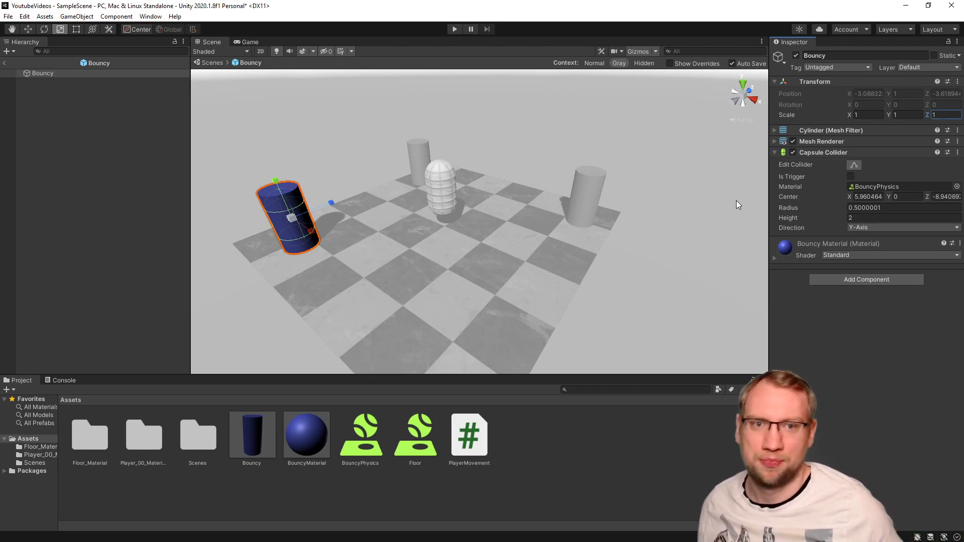
click(462, 155)
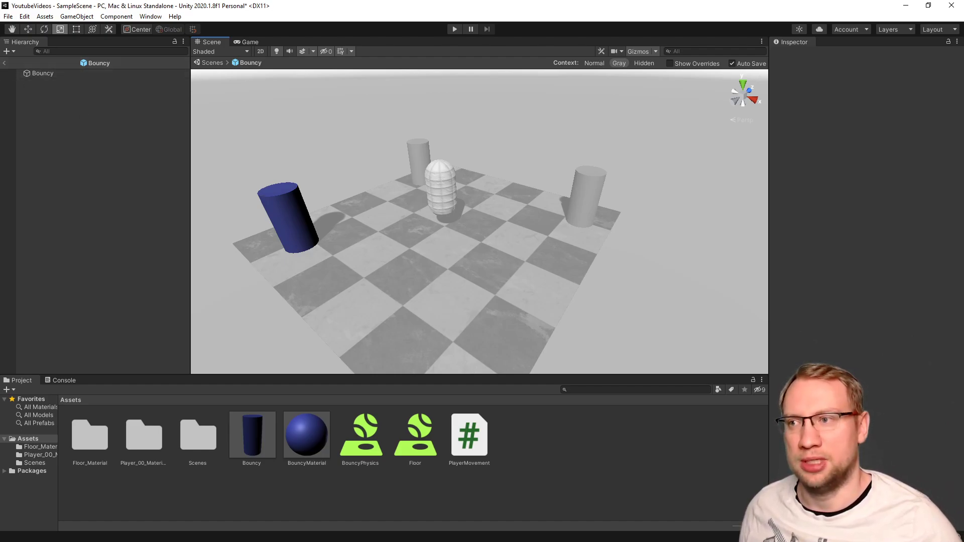
- Back in SampleScene, widen Bouncy (2) along Z with the scale handle
click(6, 63)
click(339, 132)
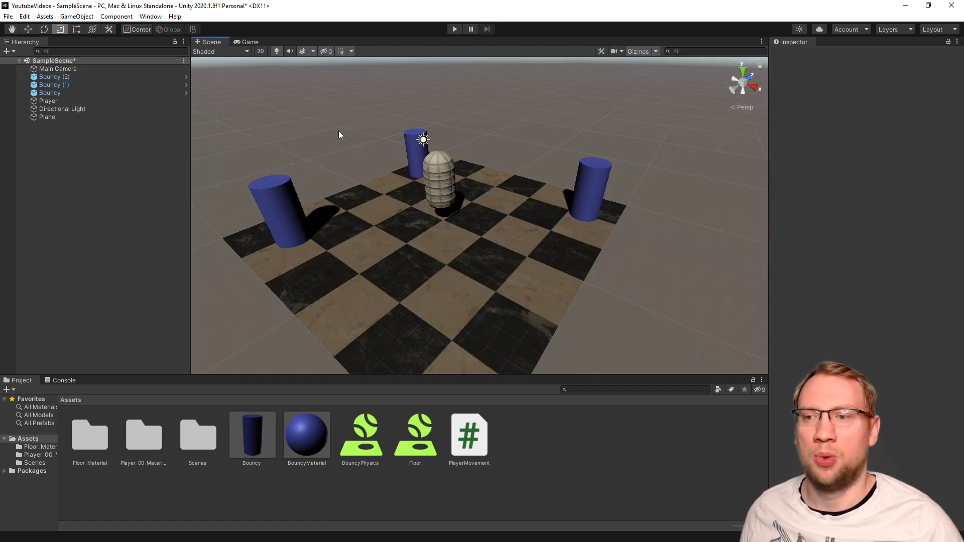
click(282, 206)
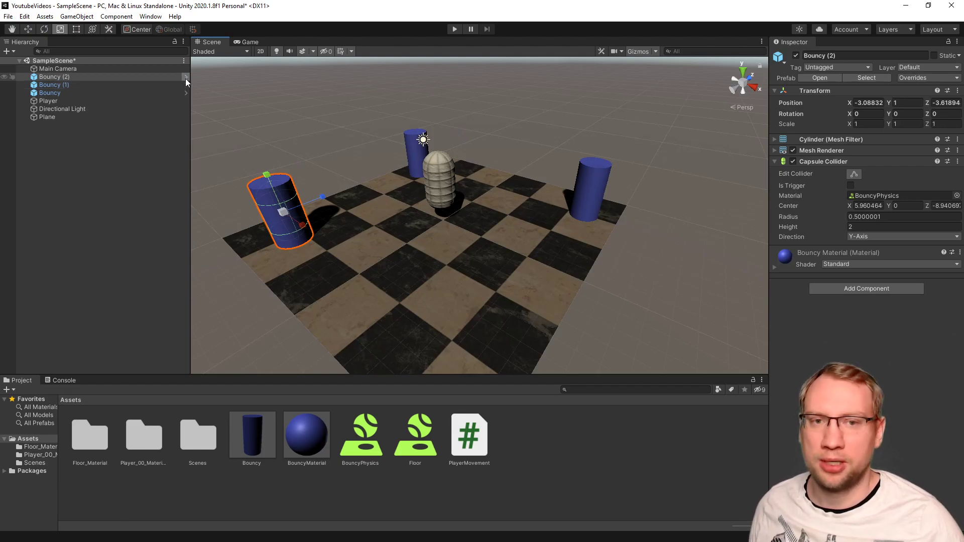
drag(322, 199, 317, 236)
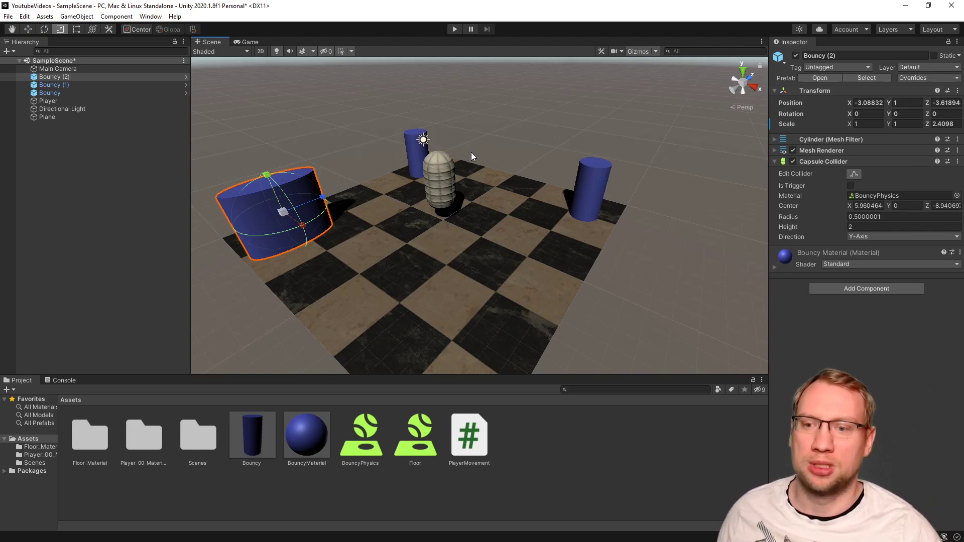
- Give the Bouncy prefab a Z scale of 2.58 and Y scale of 2.47
click(258, 445)
click(946, 210)
text(2.58)
key(Return)
click(909, 209)
text(2.47)
key(Return)
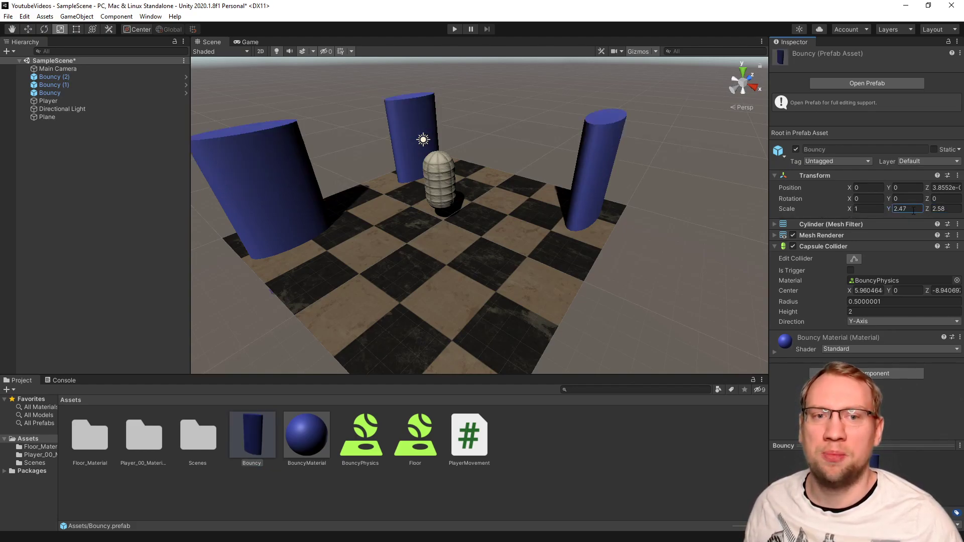
- Set the prefab's X scale to 2.55 and Z scale to 0.52, flattening the cylinders
click(858, 209)
text(2.55)
key(Return)
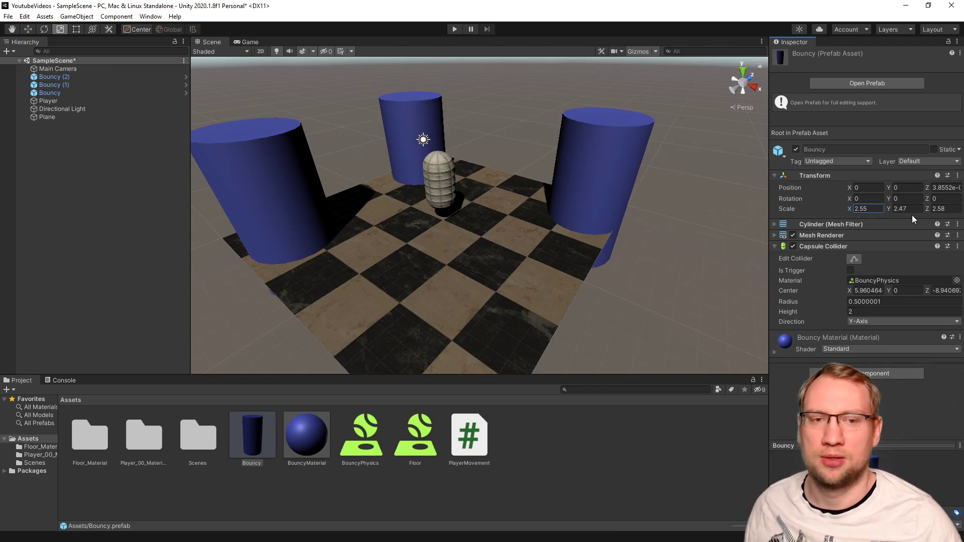
click(933, 209)
text(0.52)
key(Return)
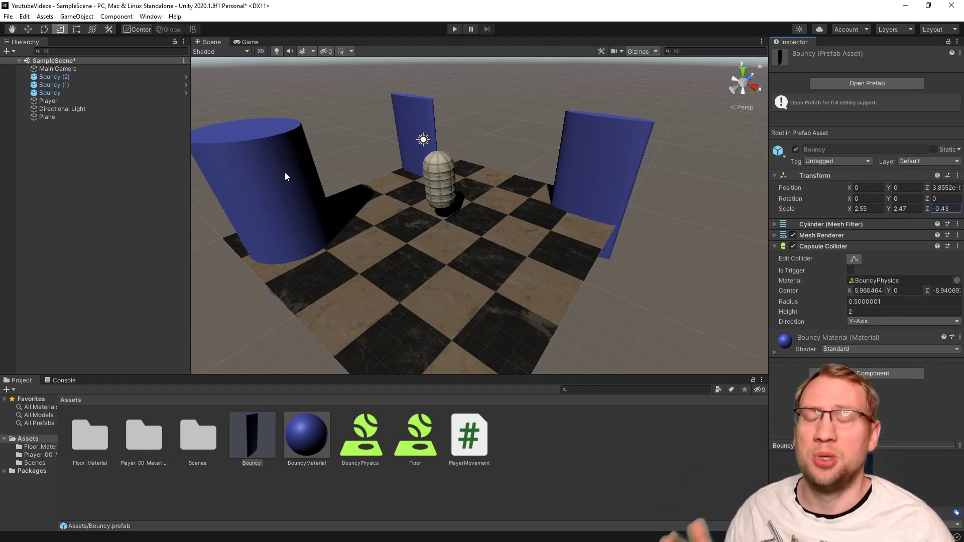
click(76, 78)
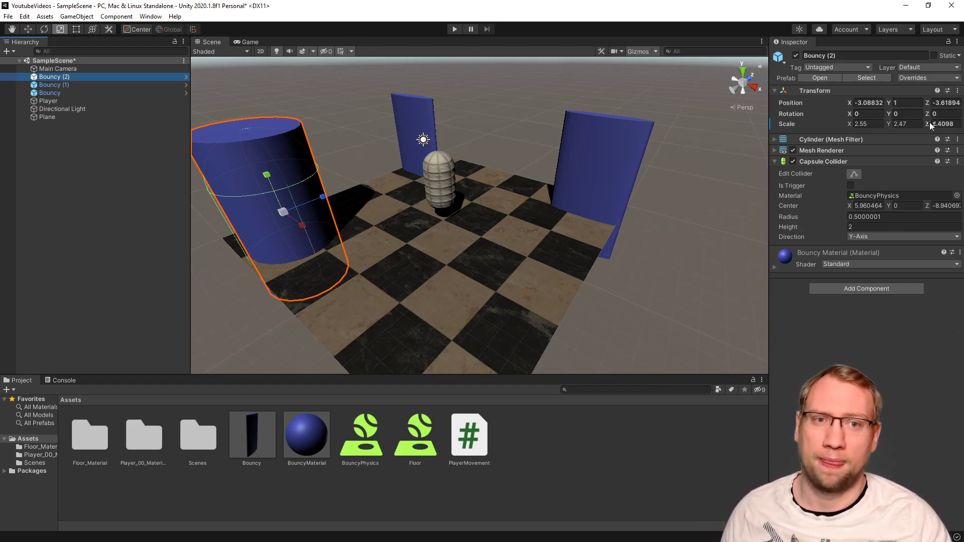
- Revert Bouncy (2)'s scale override to the prefab values
right_click(794, 123)
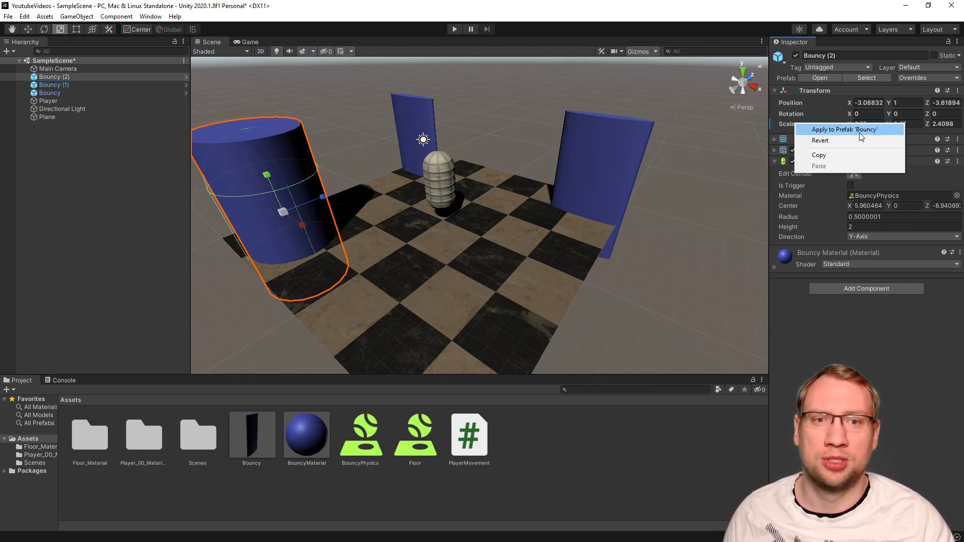
click(820, 141)
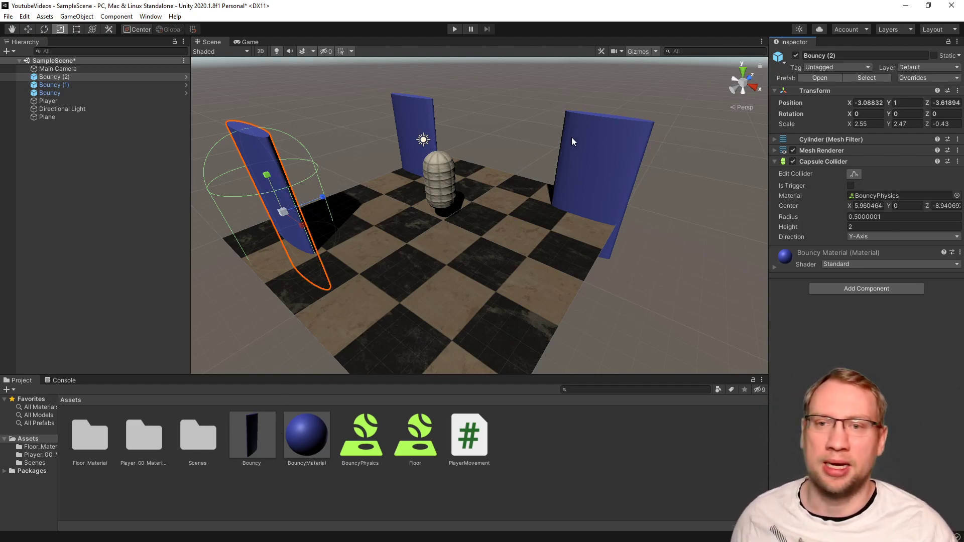
click(615, 149)
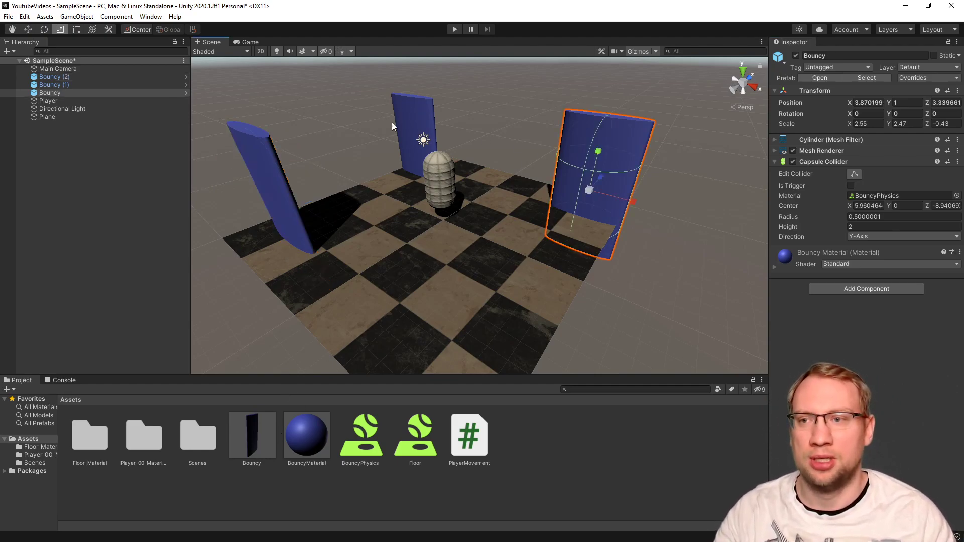
- Set the Bouncy prefab's scale to 1, 1, 1 and its Z position to 0
click(256, 435)
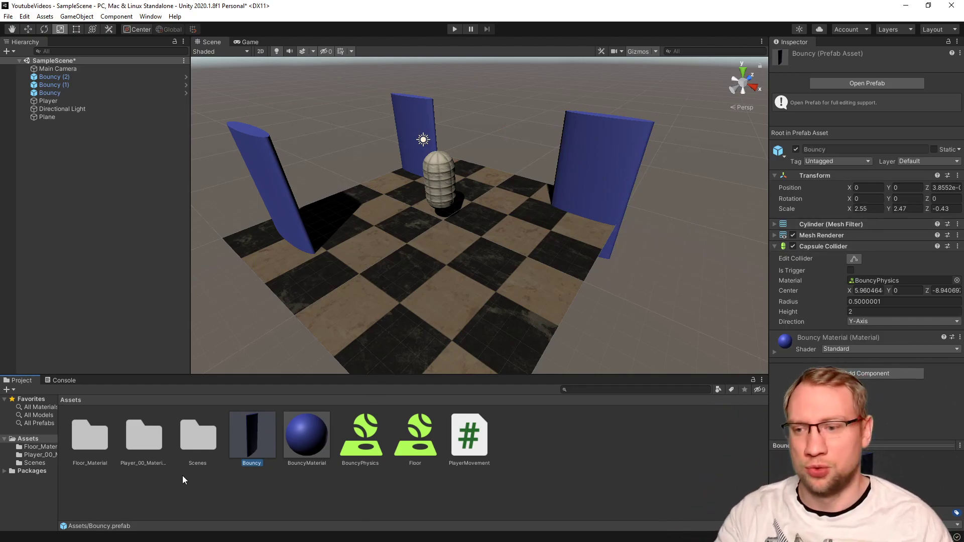
click(868, 209)
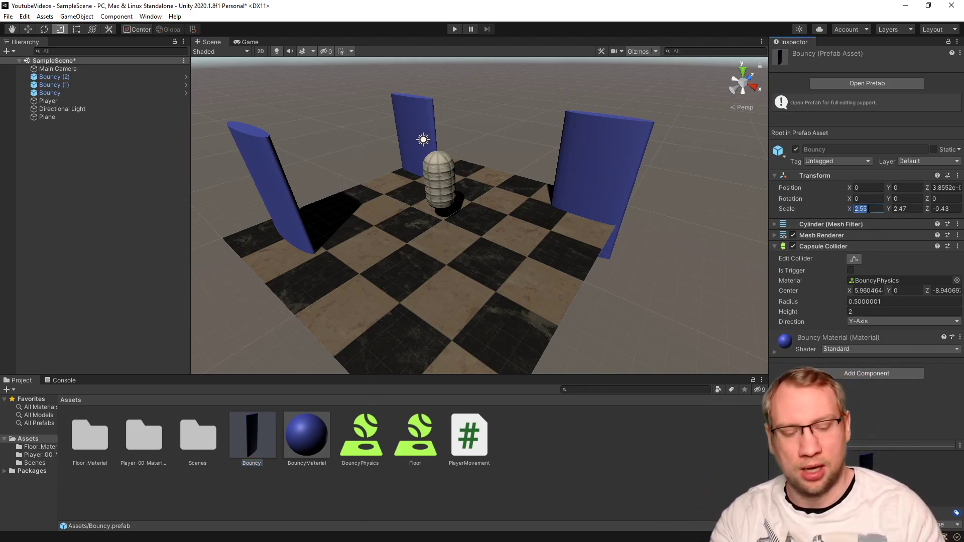
text(1)
key(Tab)
text(1)
key(Tab)
text(1)
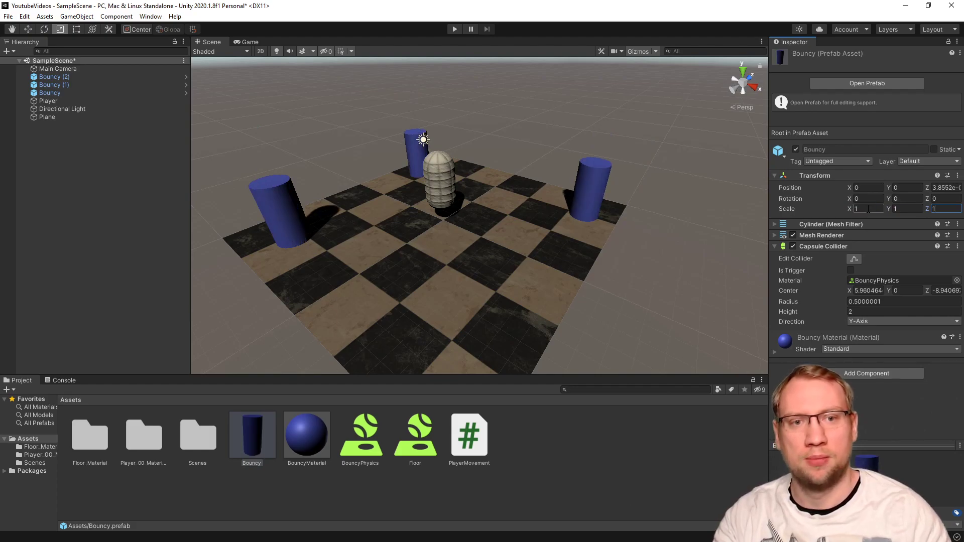
key(Return)
click(937, 188)
text(0)
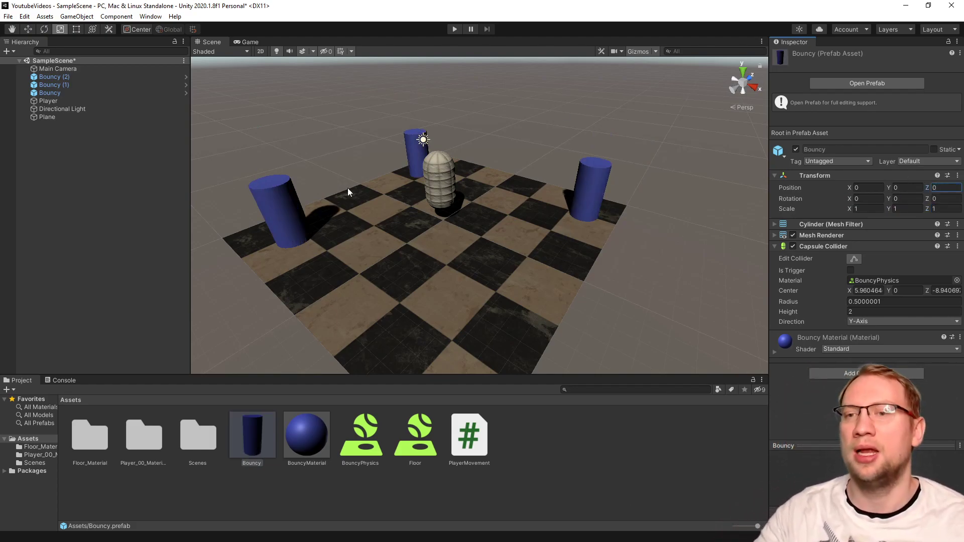
alt+drag(492, 161, 471, 100)
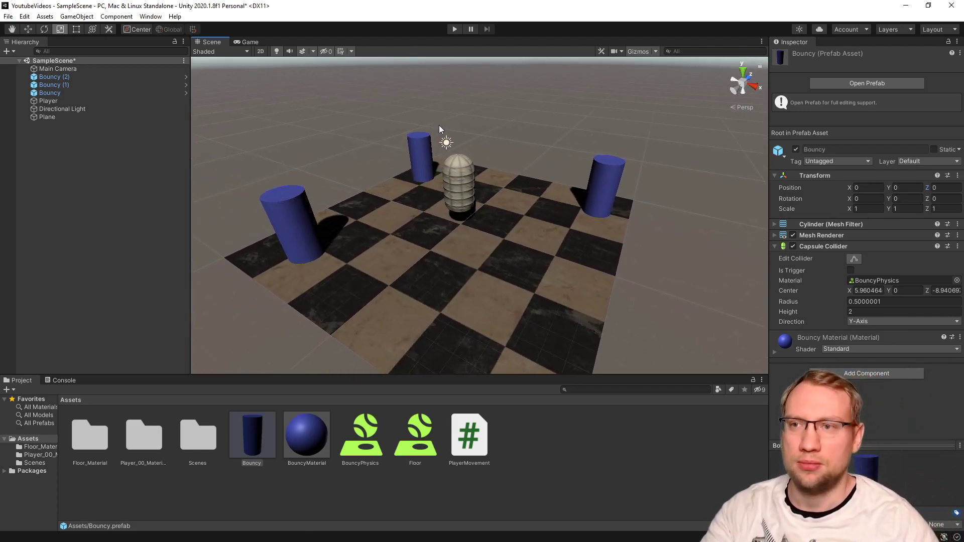
- Save with Ctrl+S, then play-test, steering the capsule with A and D among the cylinders
key(ctrl+s)
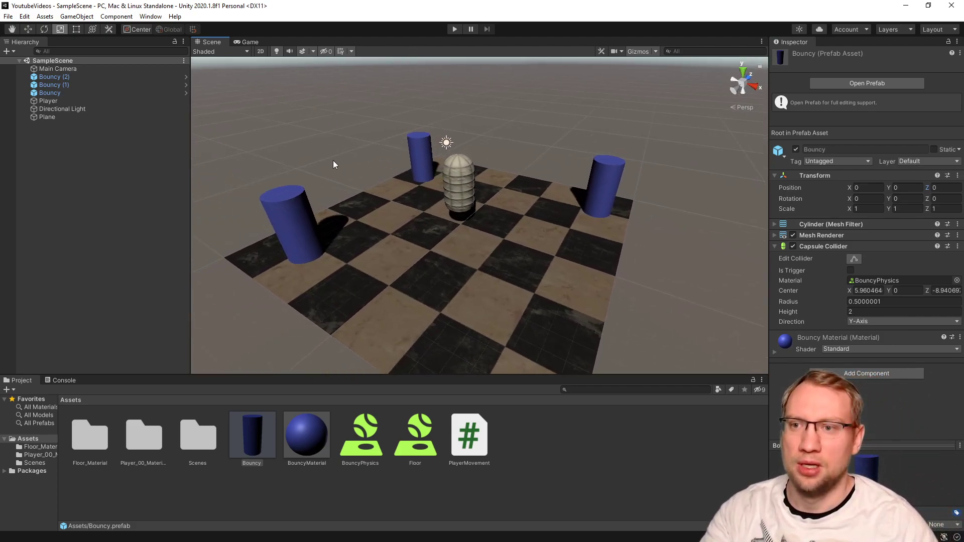
click(454, 29)
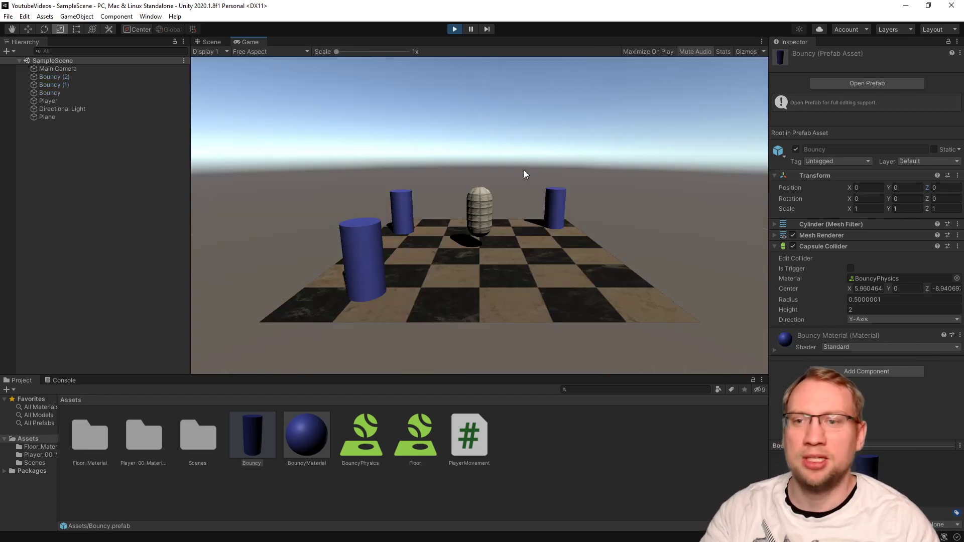
key(d)
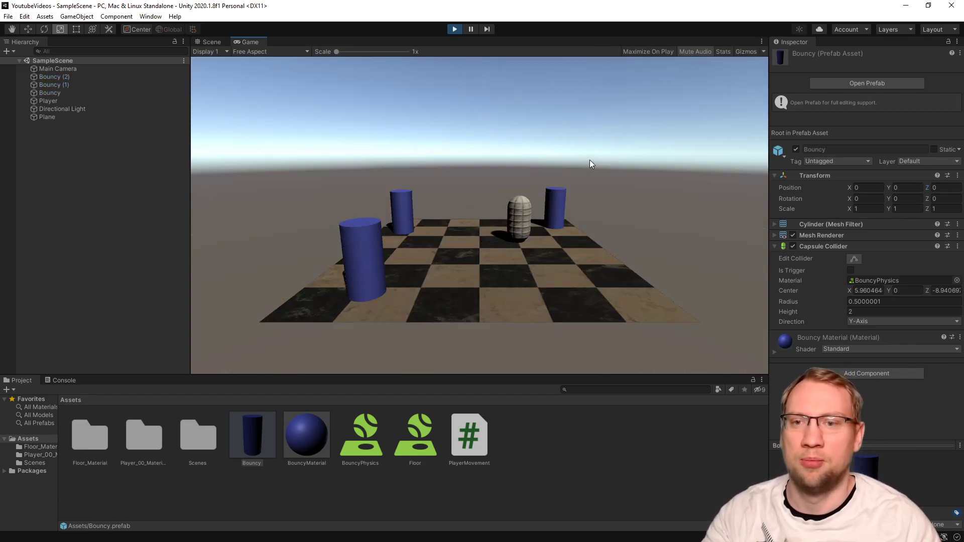
key(a)
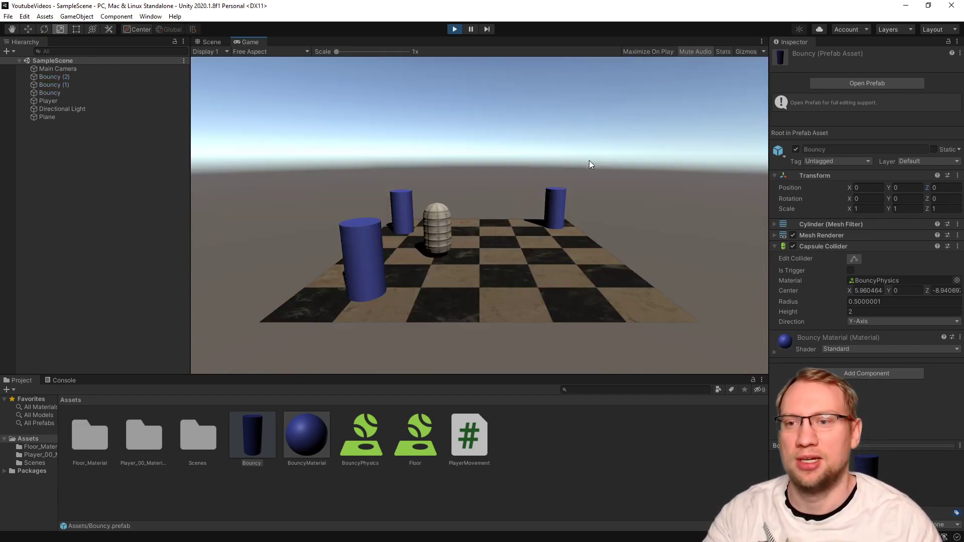
key(d)
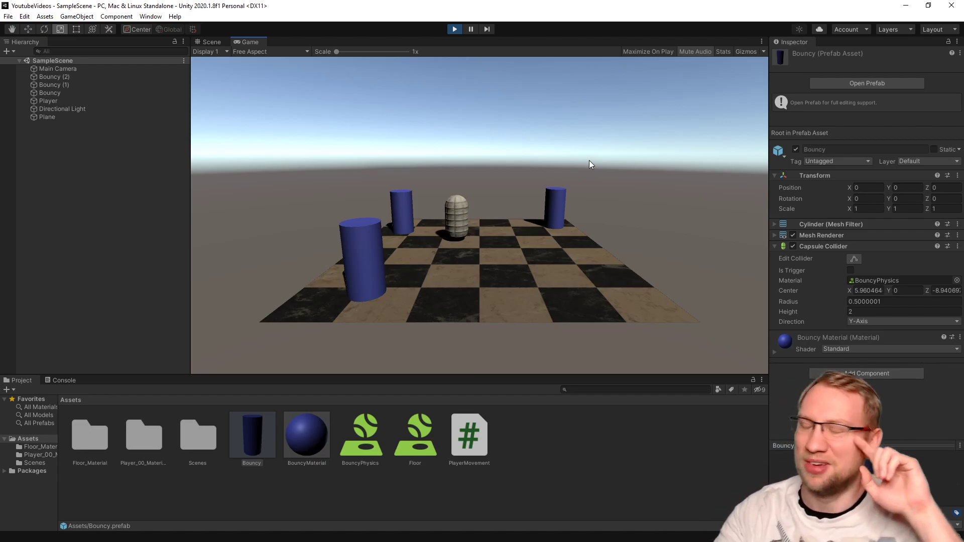
key(a)
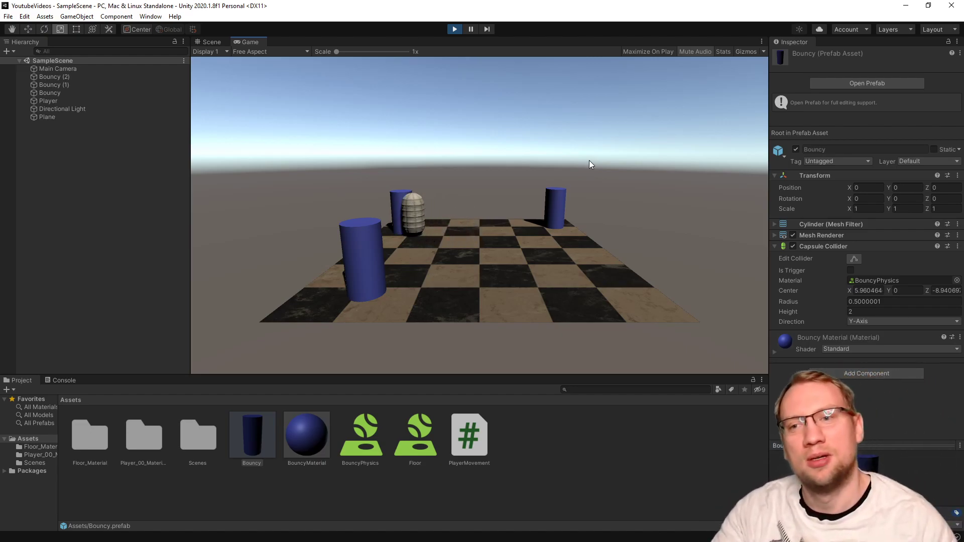
click(454, 29)
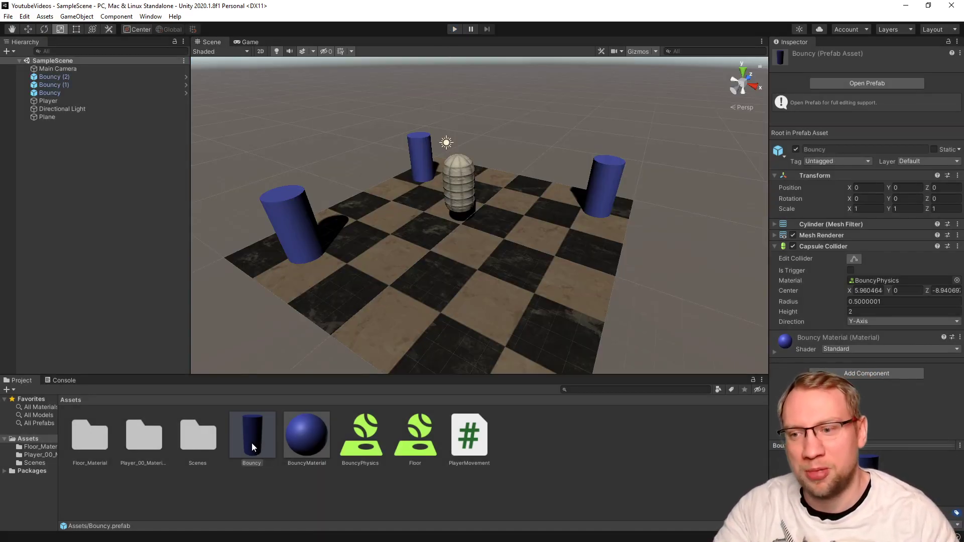
- Drag new Bouncy prefab copies onto the board and stretch Bouncy (6) much taller
drag(252, 442, 384, 201)
drag(252, 437, 351, 222)
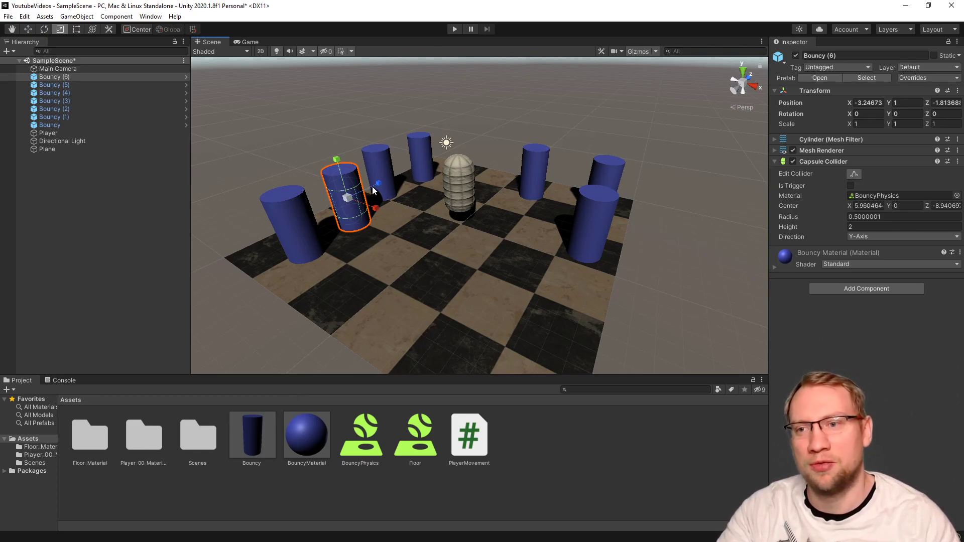
drag(340, 161, 341, 87)
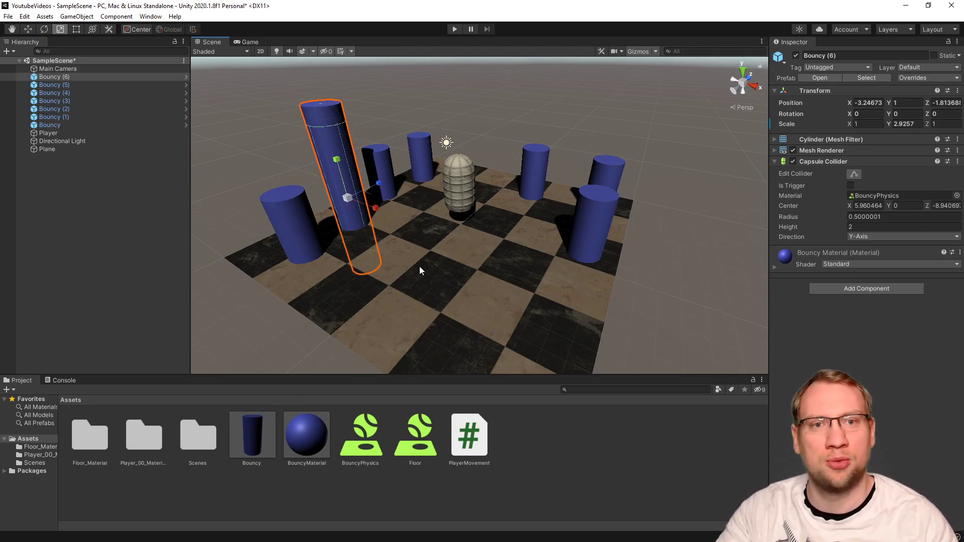
click(254, 436)
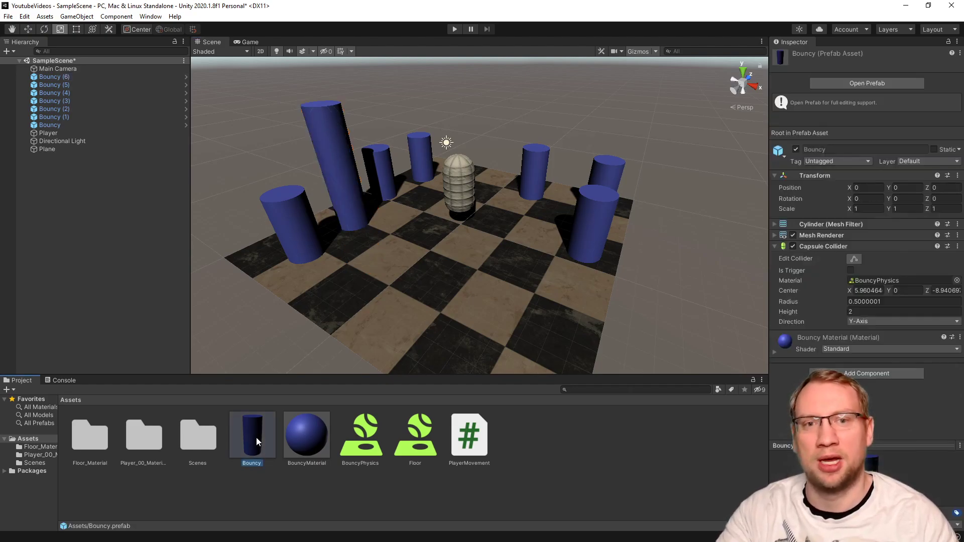
- Reset the Bouncy prefab's Scale X to 1
drag(847, 206, 896, 203)
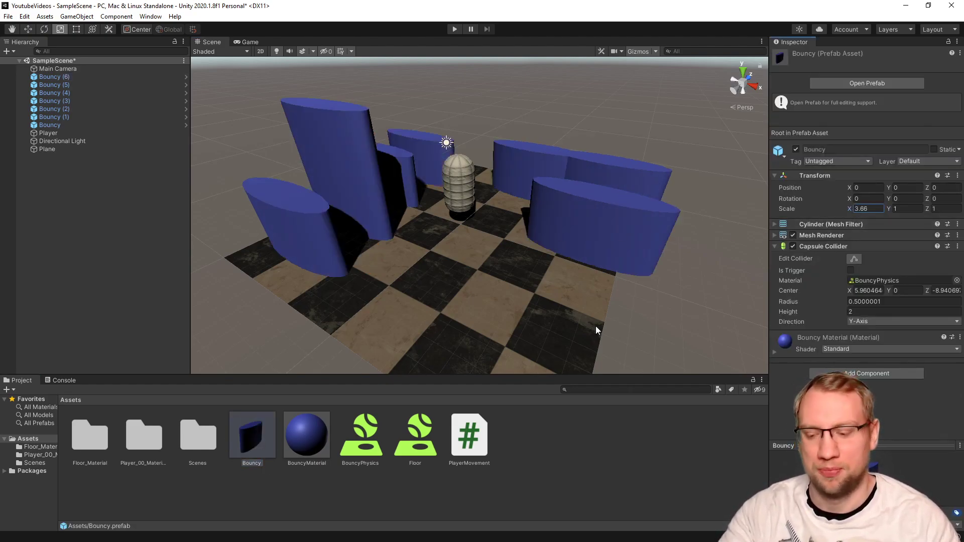
text(1)
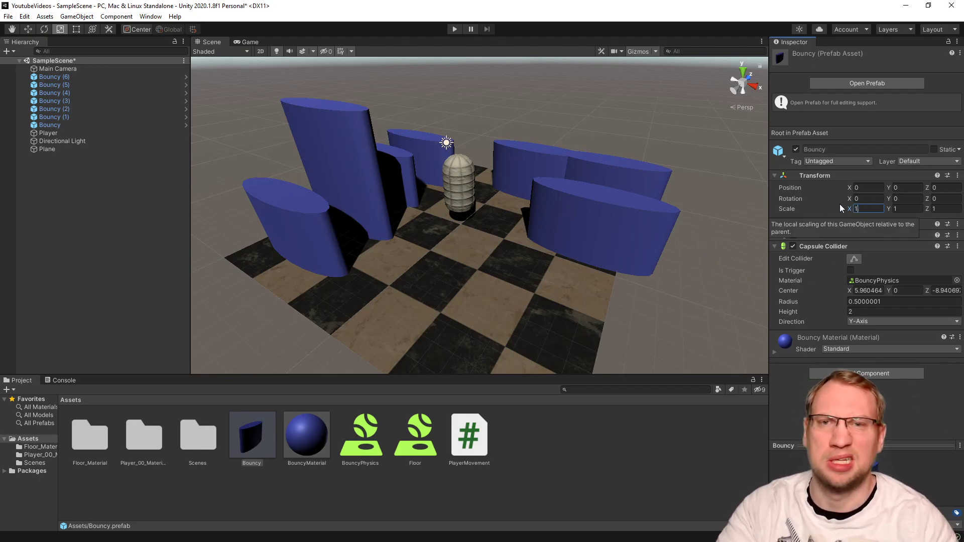
key(Return)
- Delete Bouncy (6), (5) and (3), including the tall cylinder, from the scene
click(345, 154)
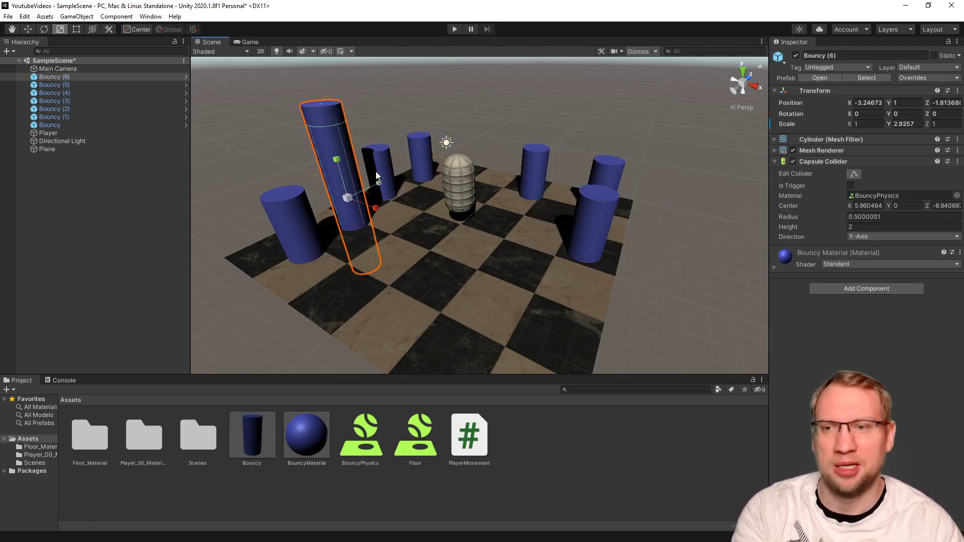
key(Delete)
click(377, 172)
key(Delete)
click(535, 167)
key(Delete)
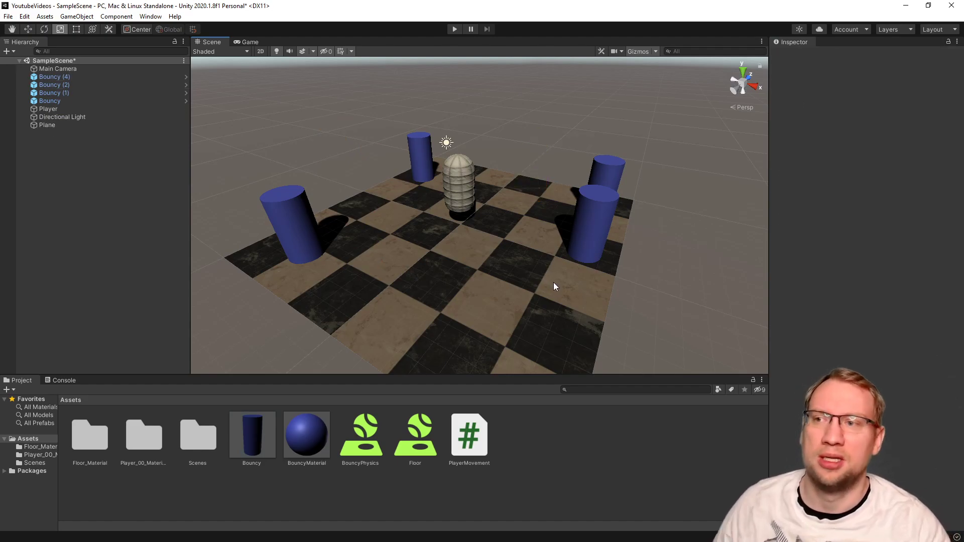
- Unpack Bouncy (4) completely from the Bouncy prefab
click(78, 77)
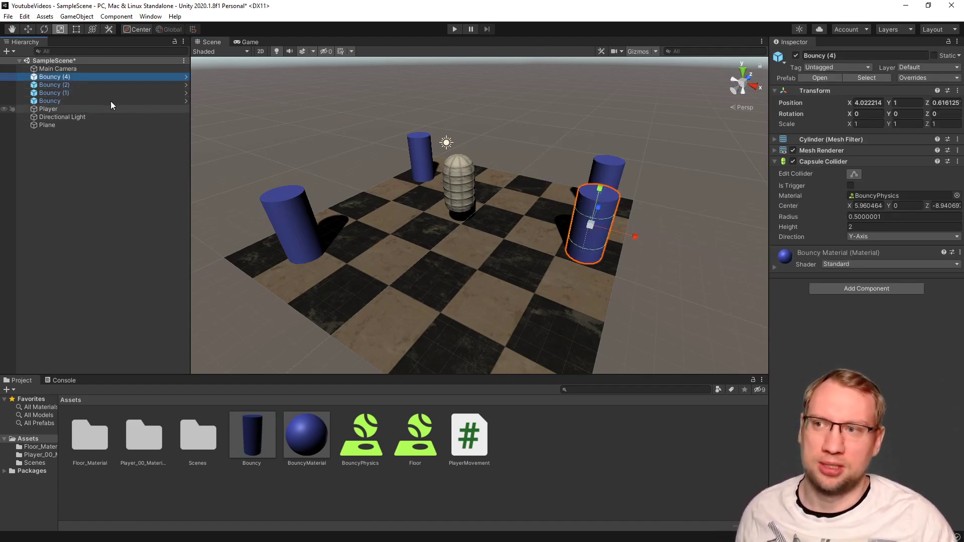
right_click(77, 76)
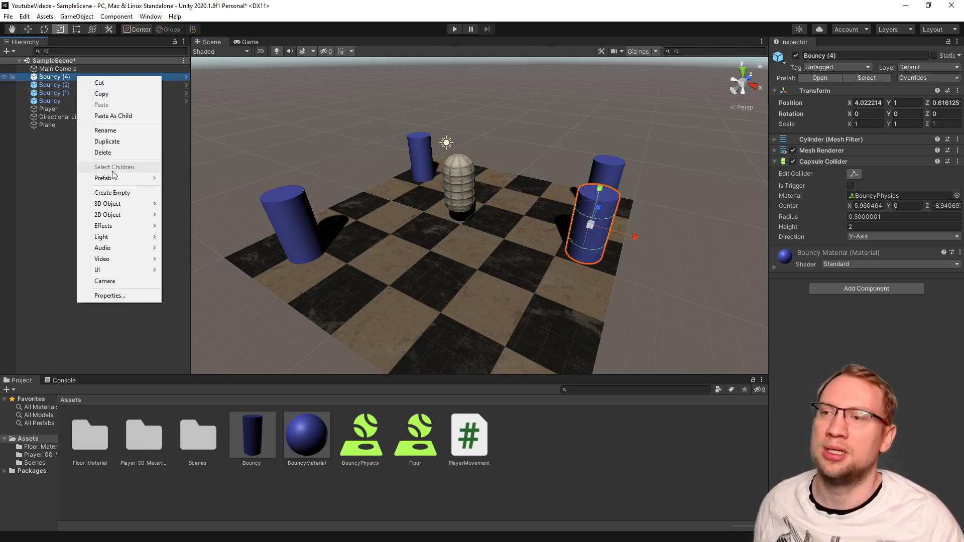
mouse_move(113, 179)
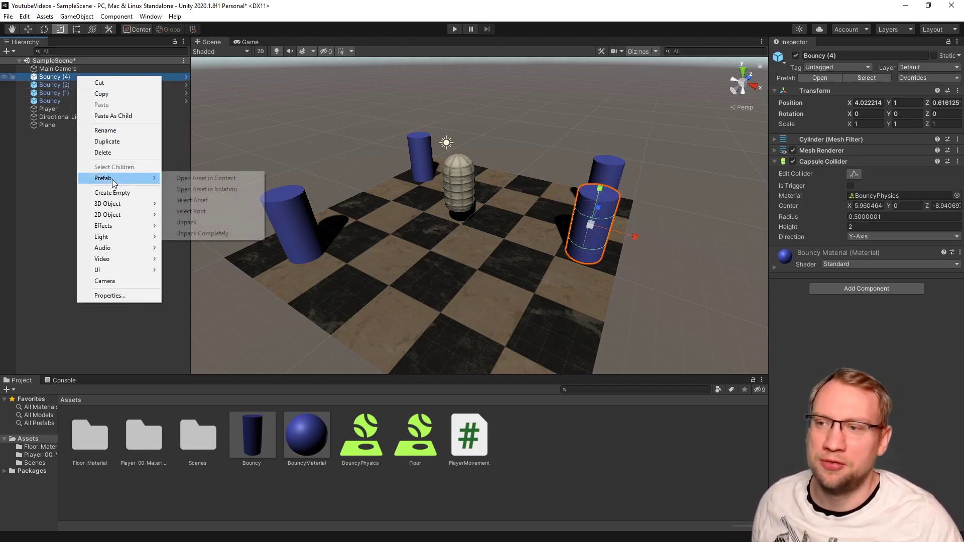
click(198, 233)
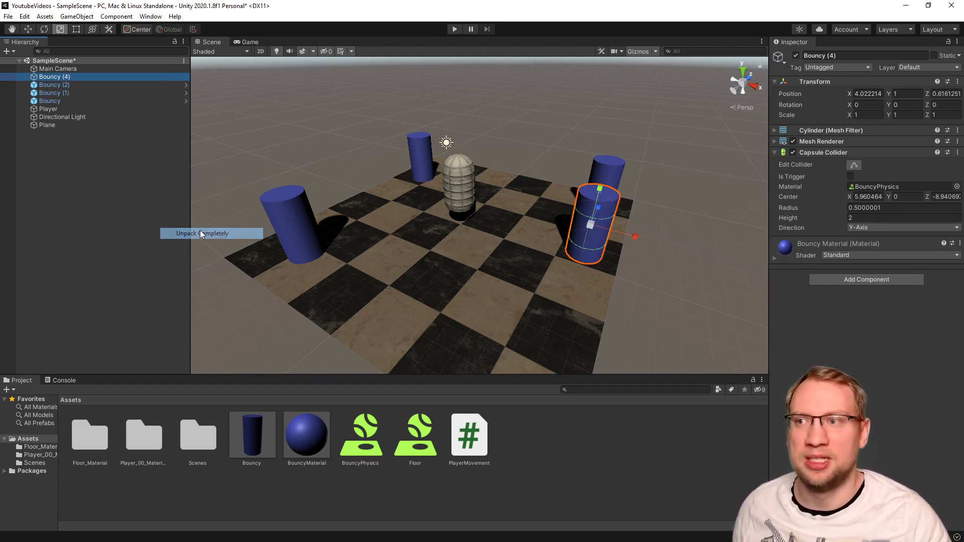
click(90, 84)
click(595, 215)
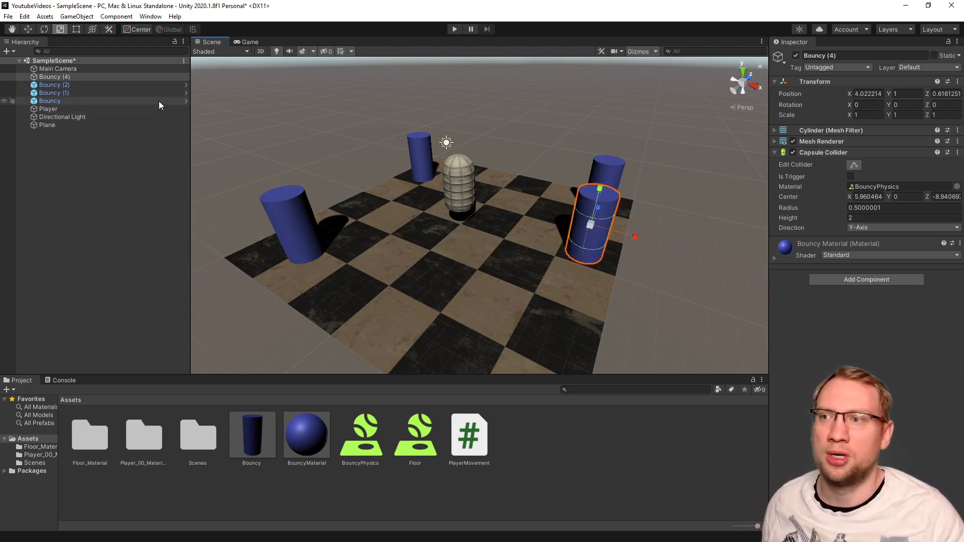
- Test the unpack by setting the Bouncy prefab asset's Scale X to 2, then back to 1
click(54, 93)
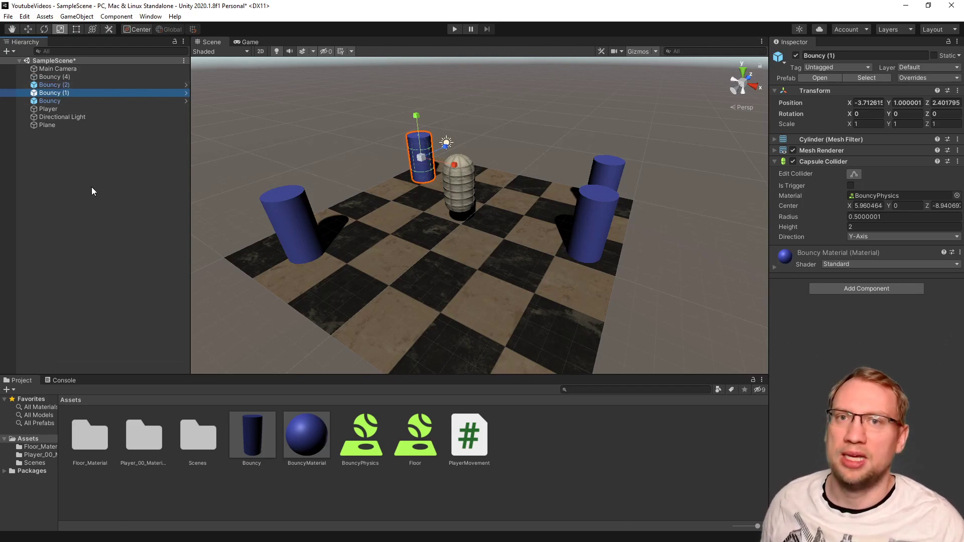
click(255, 435)
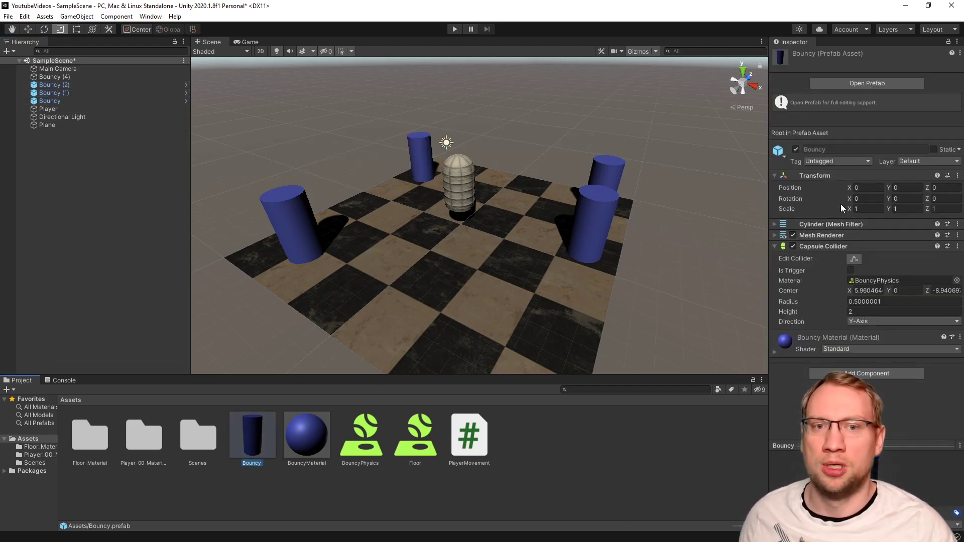
click(858, 209)
text(2)
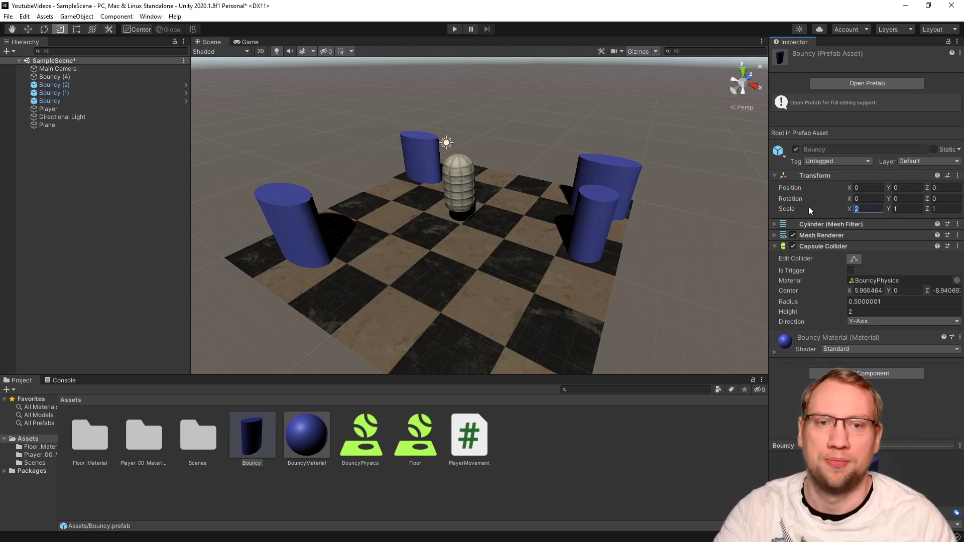
key(BackSpace)
text(1)
click(56, 77)
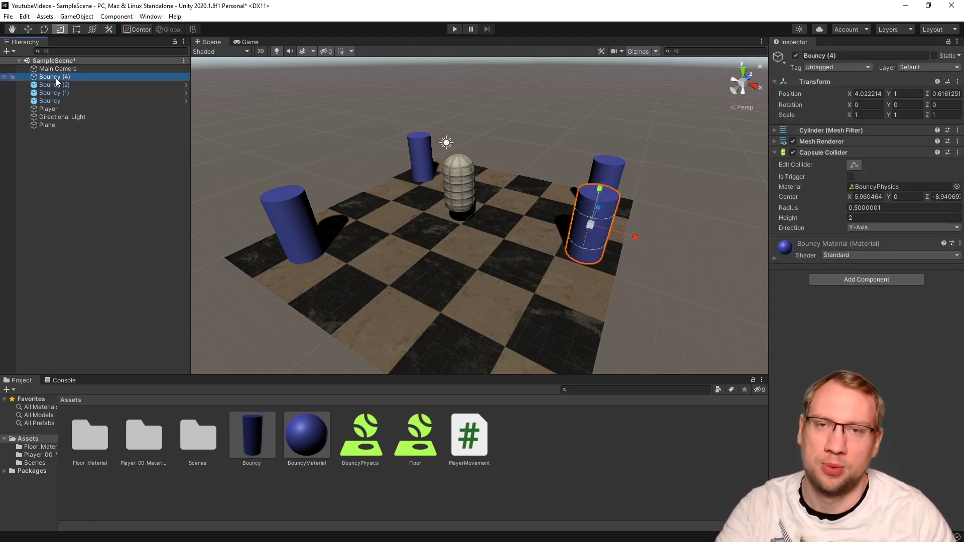
- Delete the unpacked Bouncy (4) cylinder from the Hierarchy
right_click(55, 77)
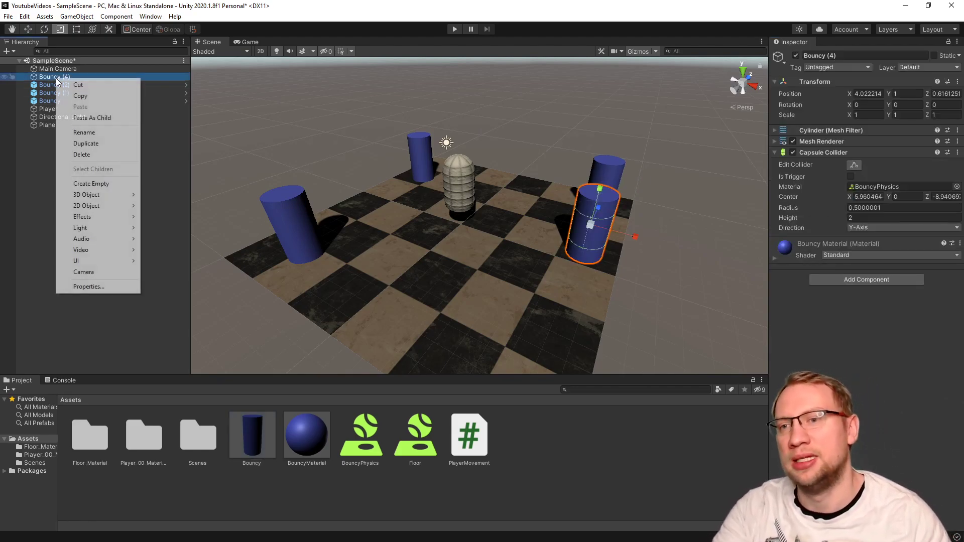
click(93, 155)
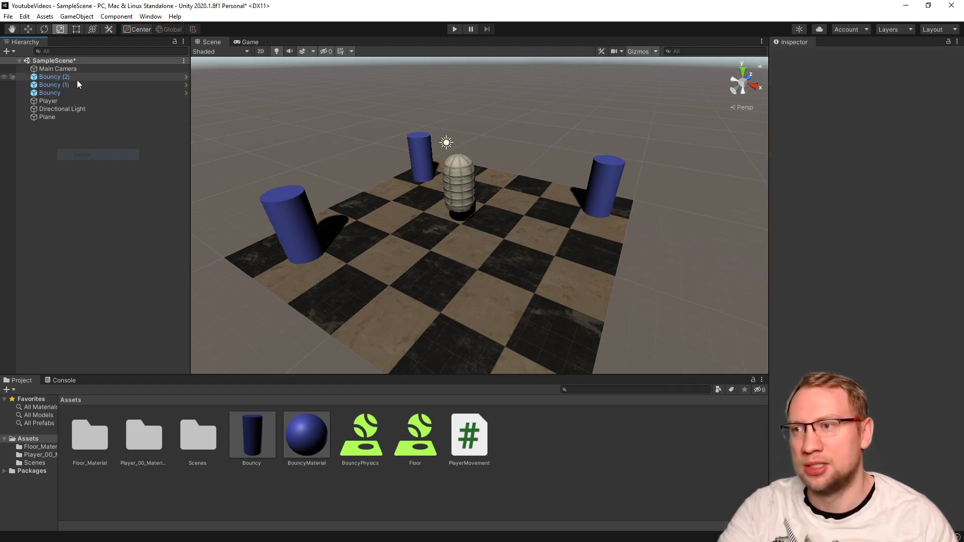
right_click(77, 79)
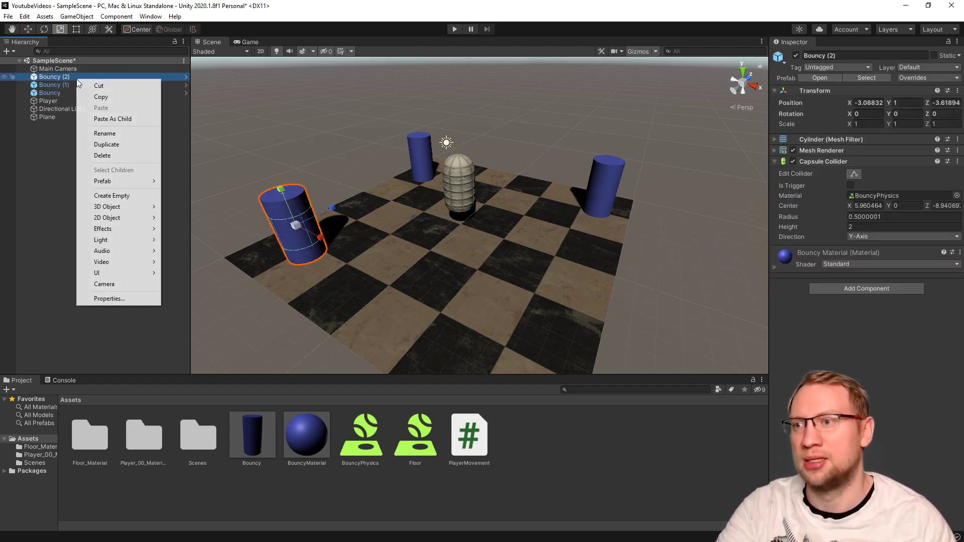
click(43, 146)
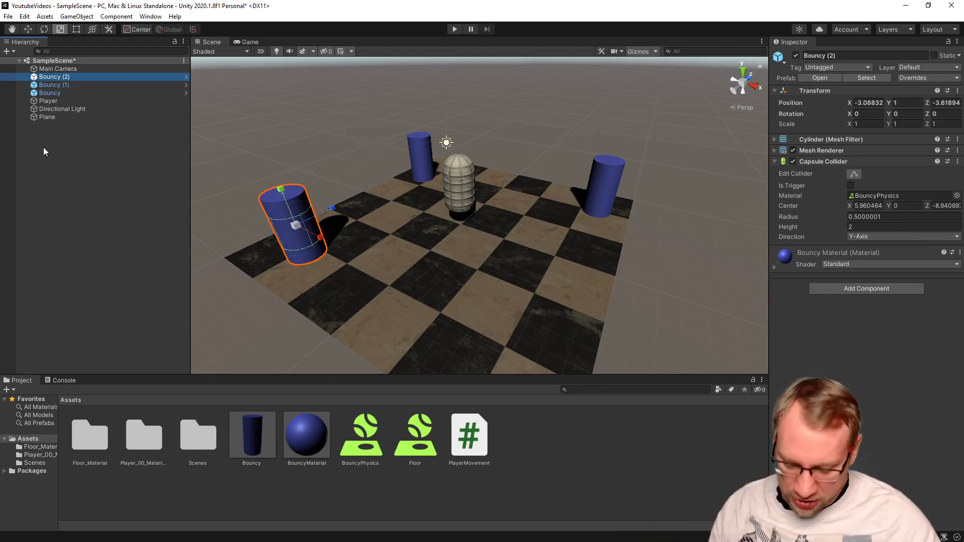
click(341, 109)
- Move Bouncy (2) further left, Bouncy (1) beside the capsule, and the right-back cylinder toward the camera
alt+drag(392, 243, 416, 242)
click(311, 256)
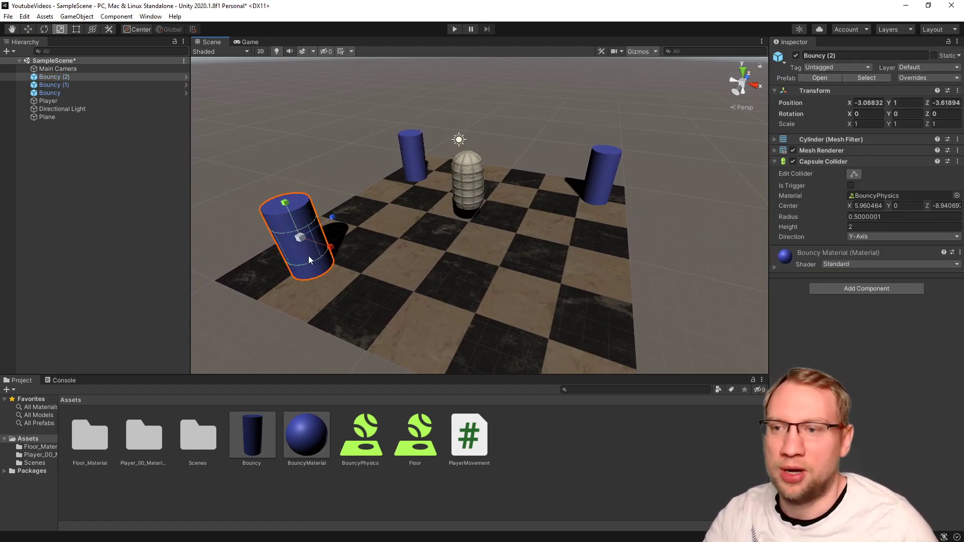
key(w)
drag(303, 248, 263, 236)
click(423, 178)
drag(435, 168, 467, 173)
click(588, 197)
drag(593, 181, 592, 205)
click(560, 443)
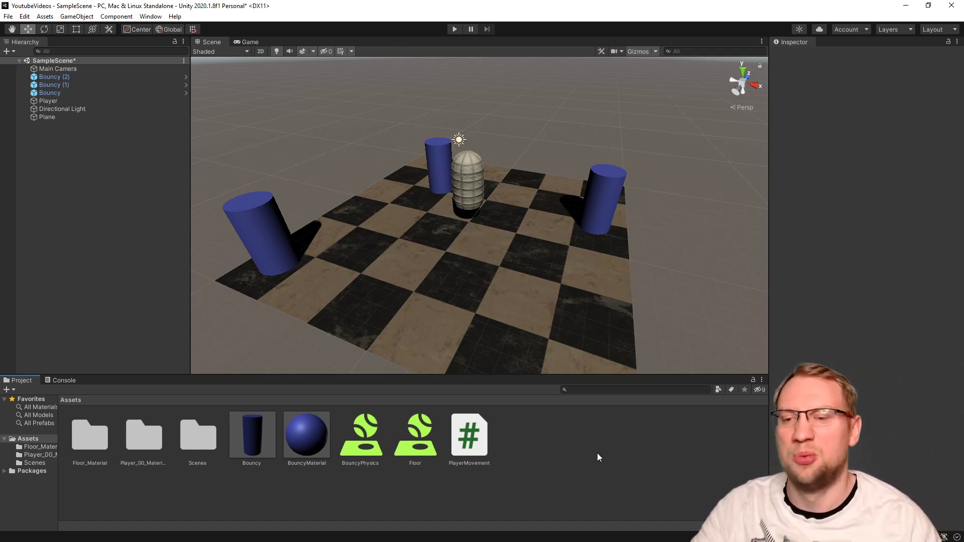
- Create a new folder named Prefabs in Assets
right_click(574, 450)
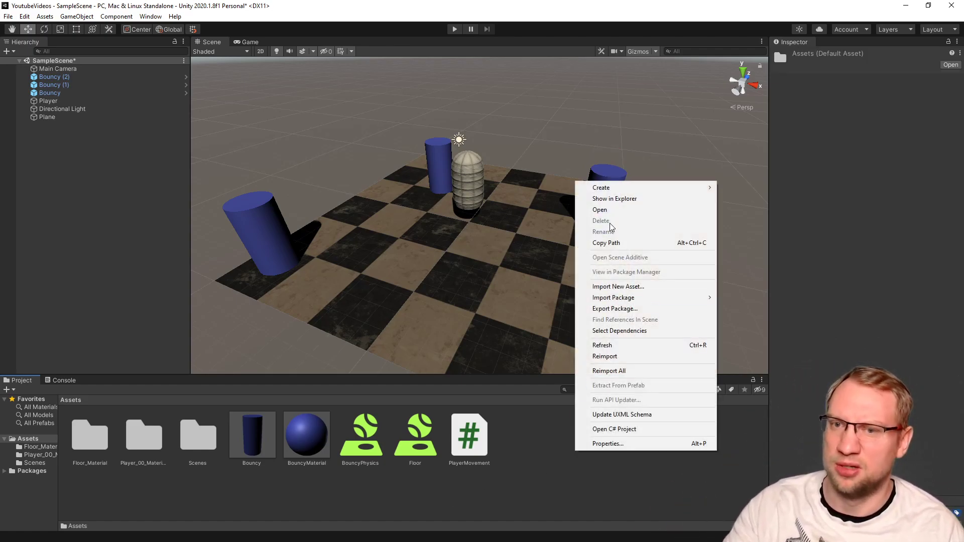
mouse_move(610, 188)
click(741, 143)
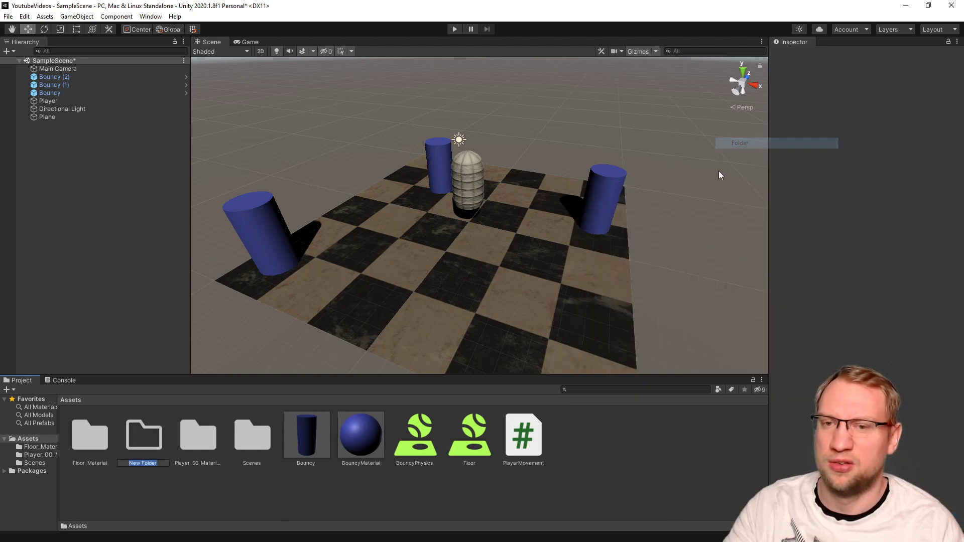
text(Prefabs)
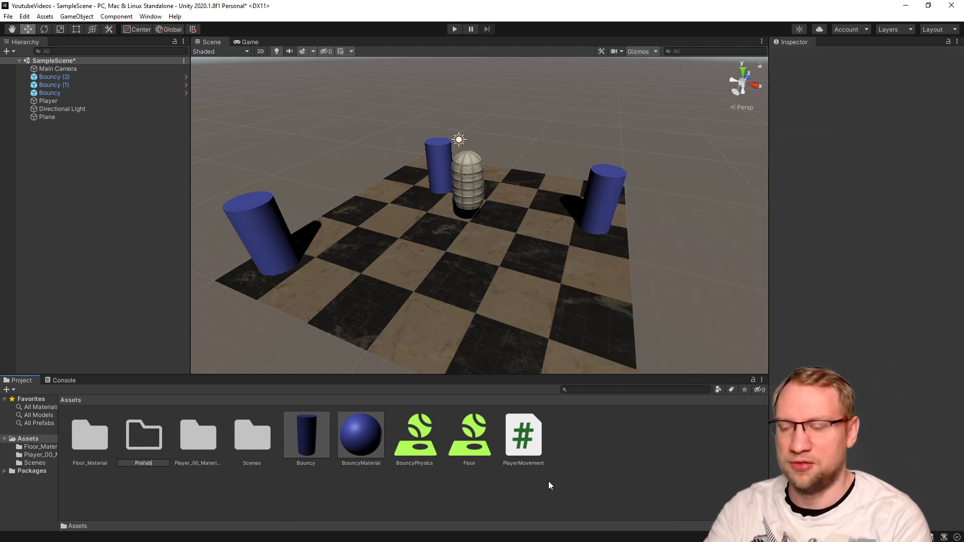
key(Return)
- Move the Bouncy prefab into the Prefabs folder
drag(309, 463, 200, 447)
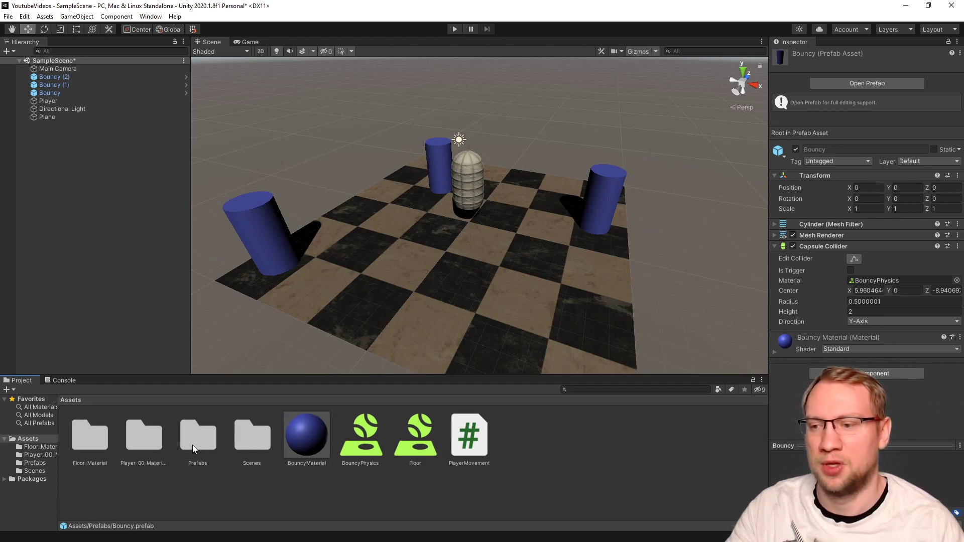
click(210, 444)
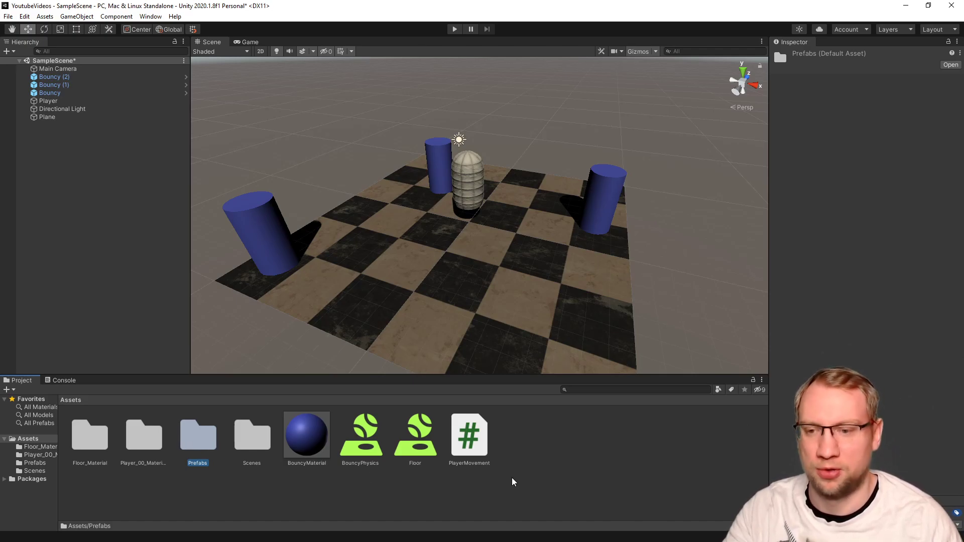
click(532, 476)
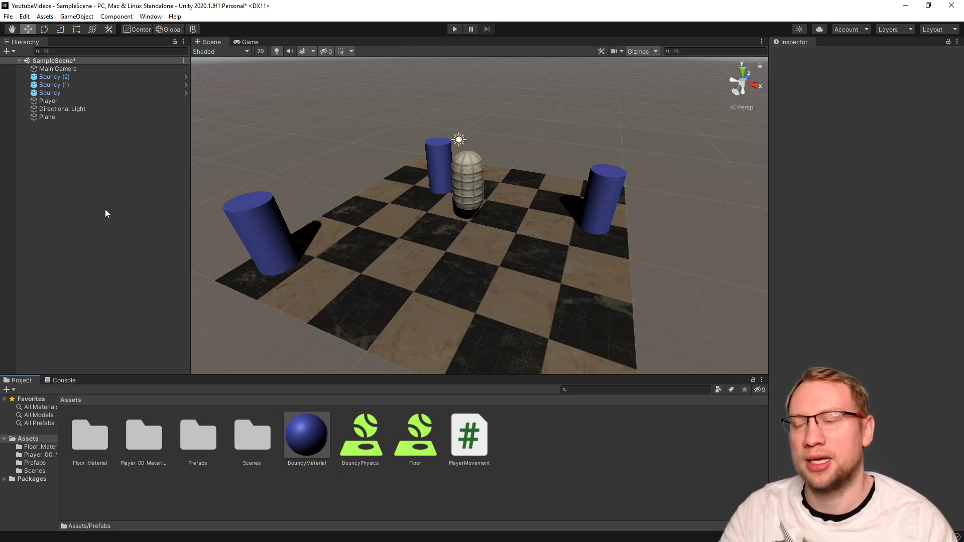
- Add a Cube, reset its transform to position 0,0,0, and set Scale Y to 0.01
right_click(57, 178)
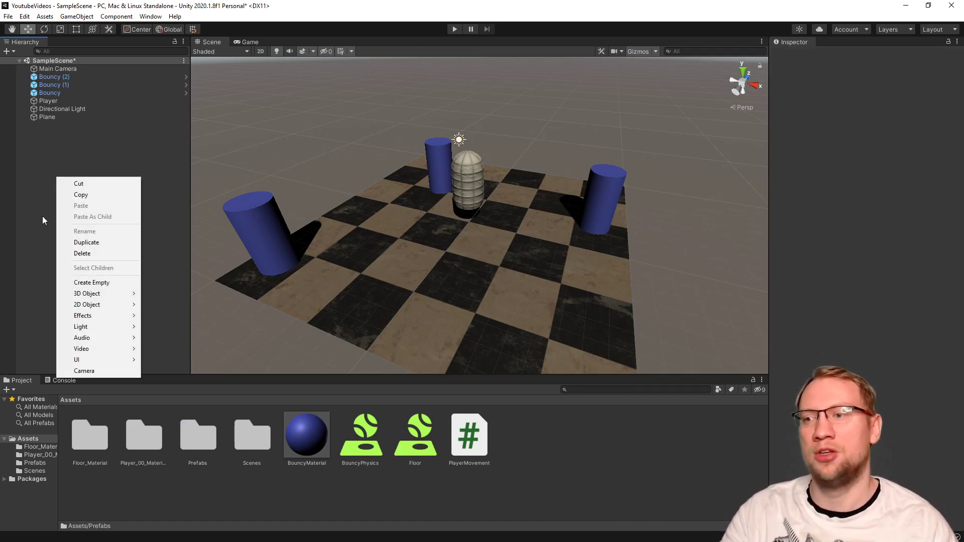
mouse_move(104, 294)
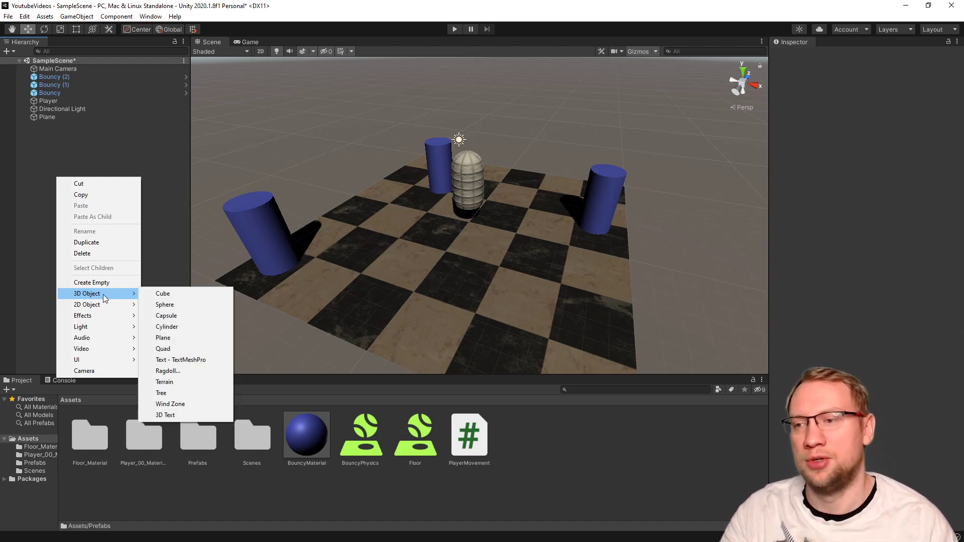
click(179, 296)
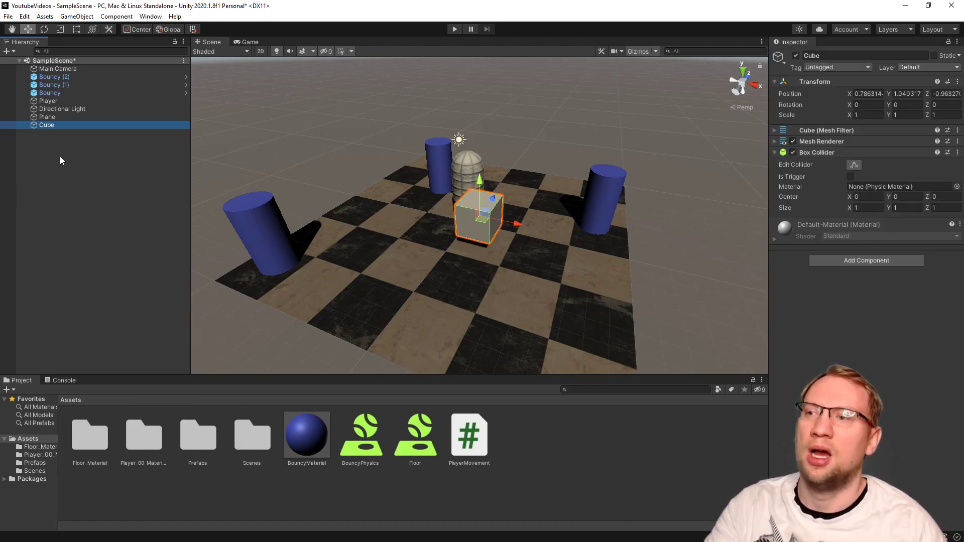
right_click(817, 82)
click(843, 90)
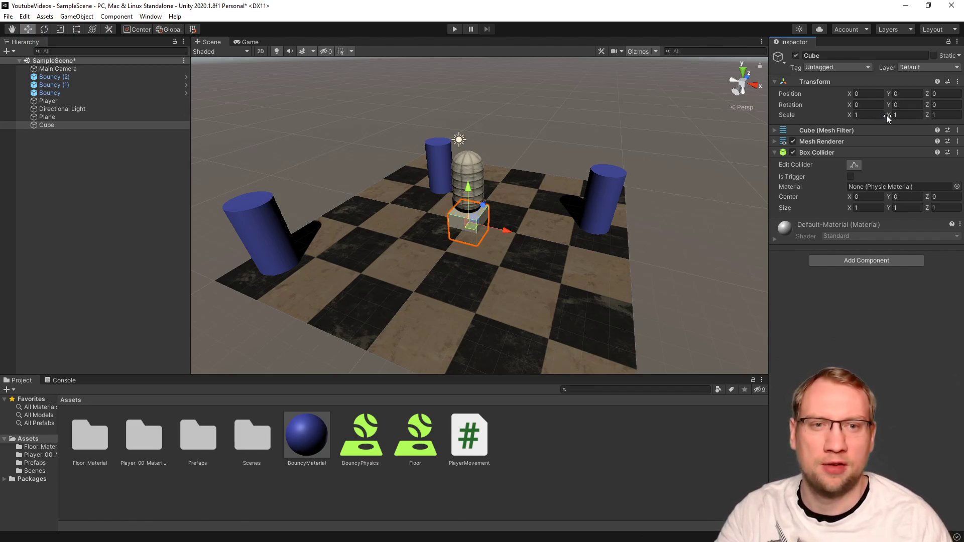
click(902, 114)
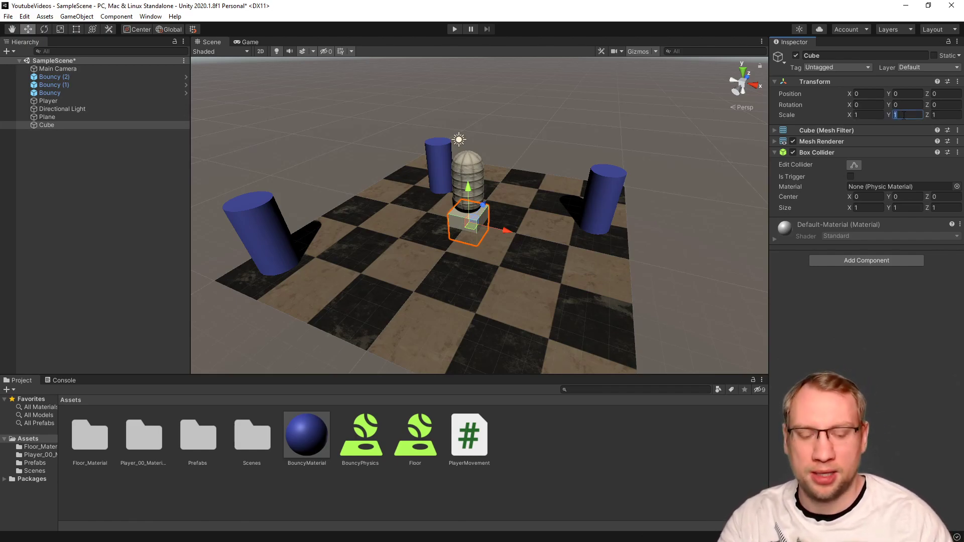
text(0.01)
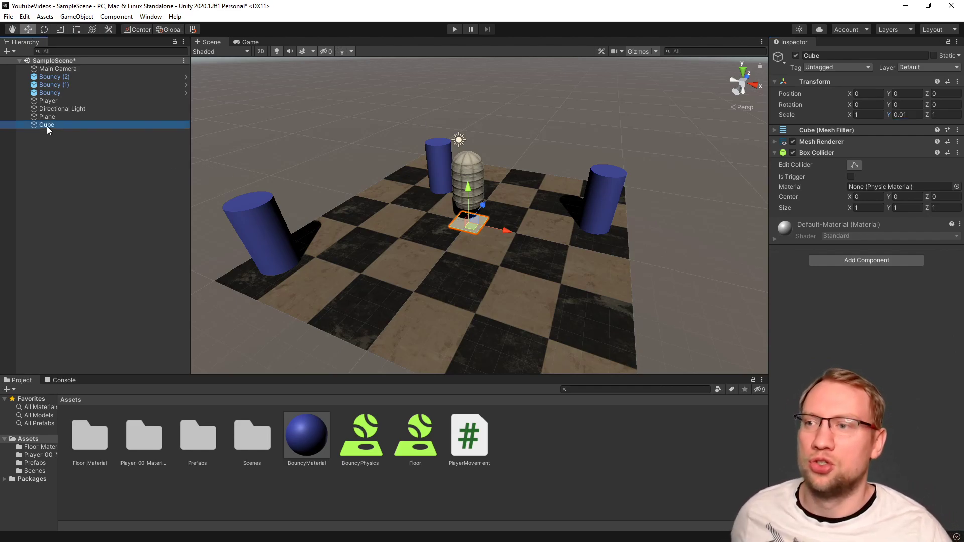
- Turn the flat Cube into a prefab asset and delete the Cube from the scene
drag(47, 125, 550, 516)
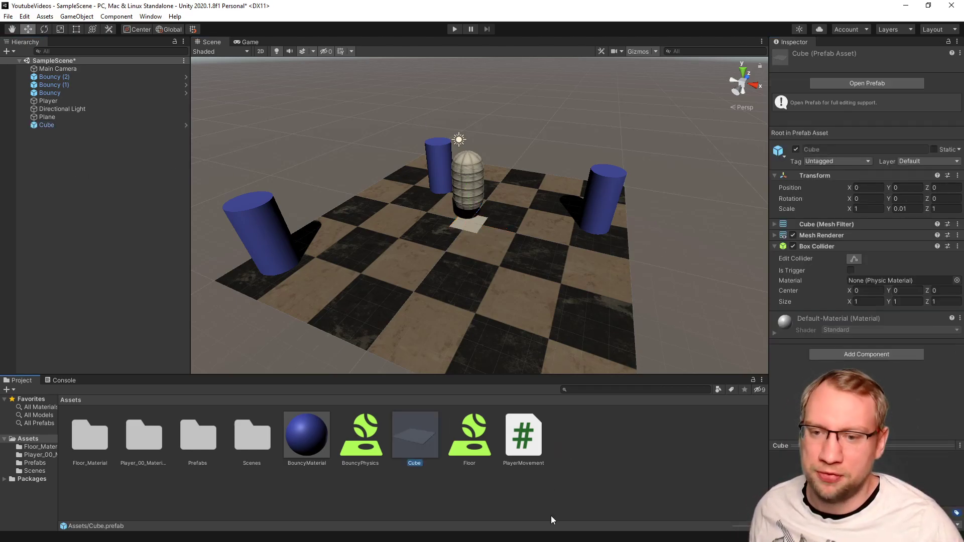
click(59, 124)
right_click(53, 126)
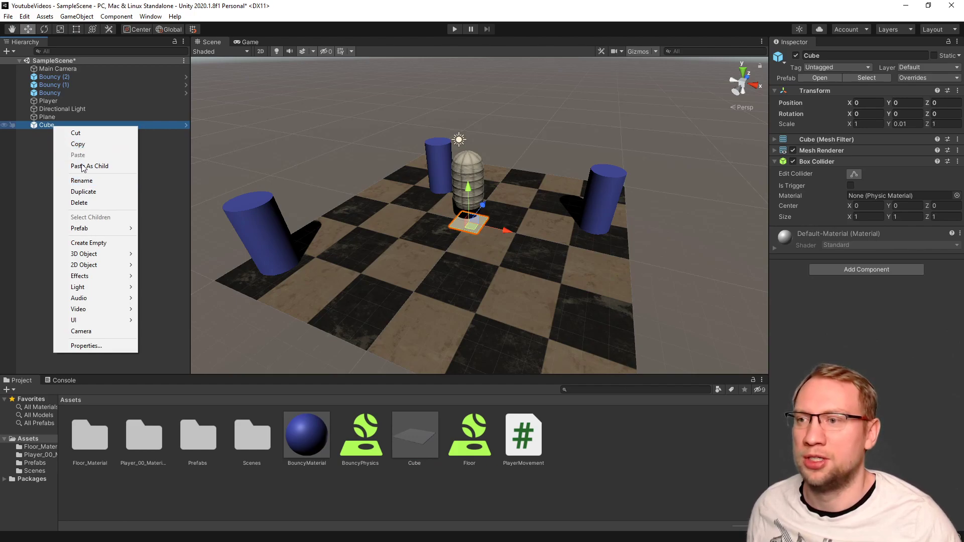
click(79, 202)
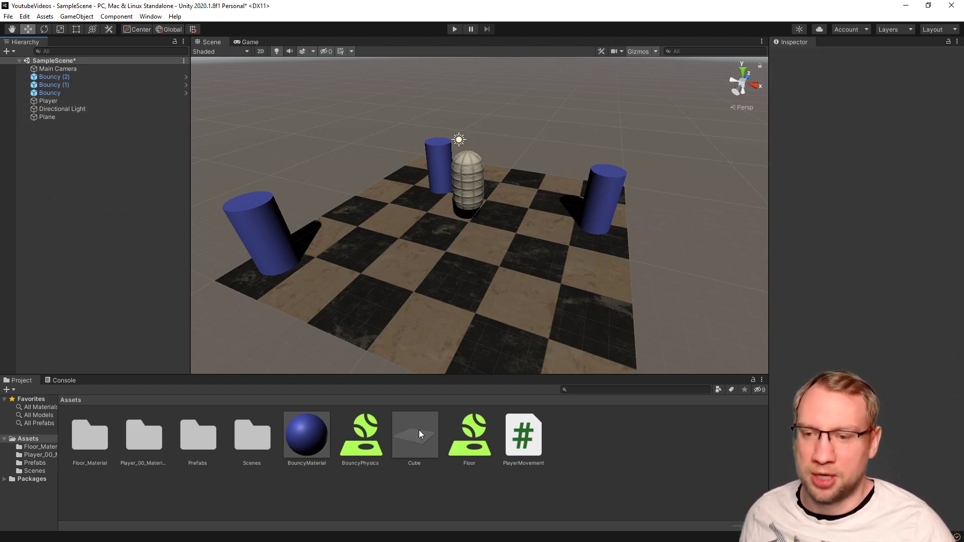
- Discard an accidentally created material and rename the Cube prefab to Sticky
right_click(577, 472)
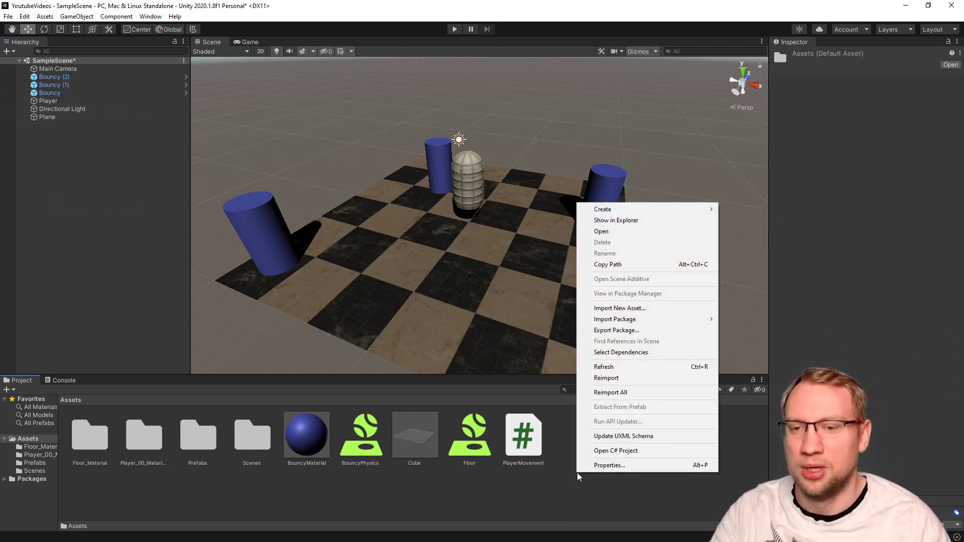
mouse_move(616, 211)
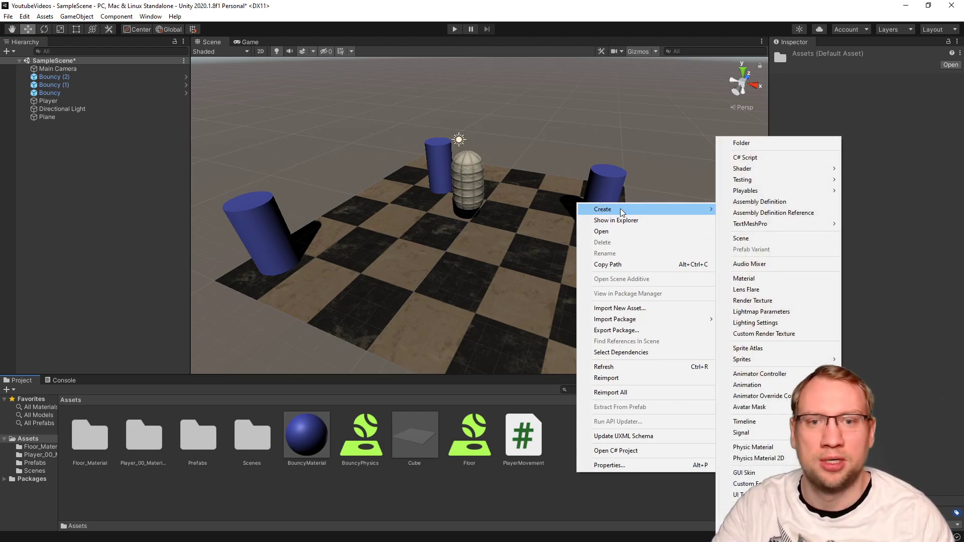
click(743, 279)
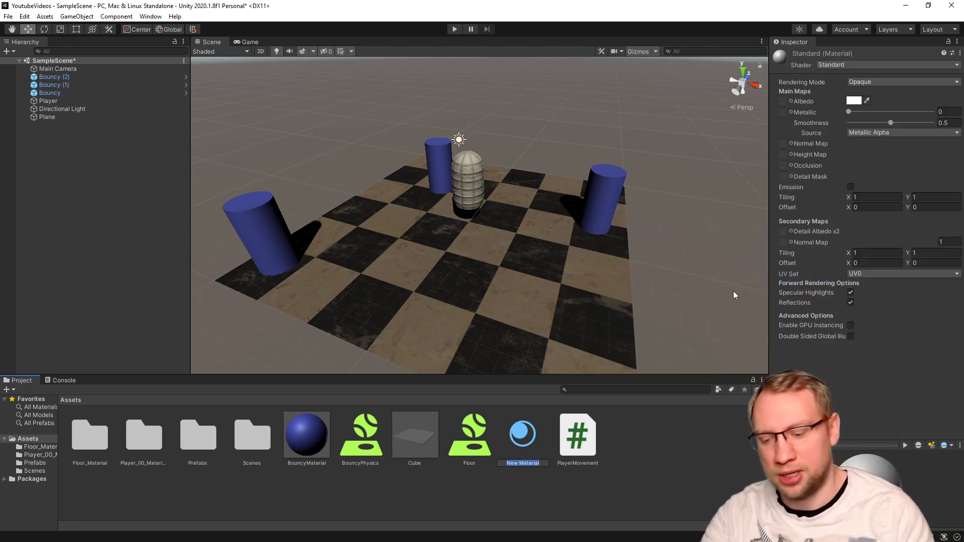
text(Cub)
key(BackSpace)
key(BackSpace)
key(BackSpace)
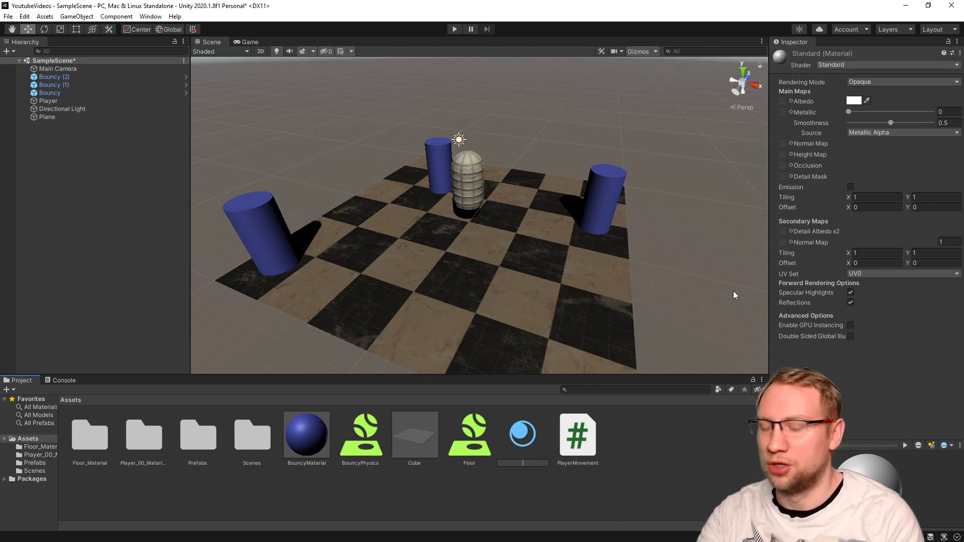
key(Escape)
click(414, 463)
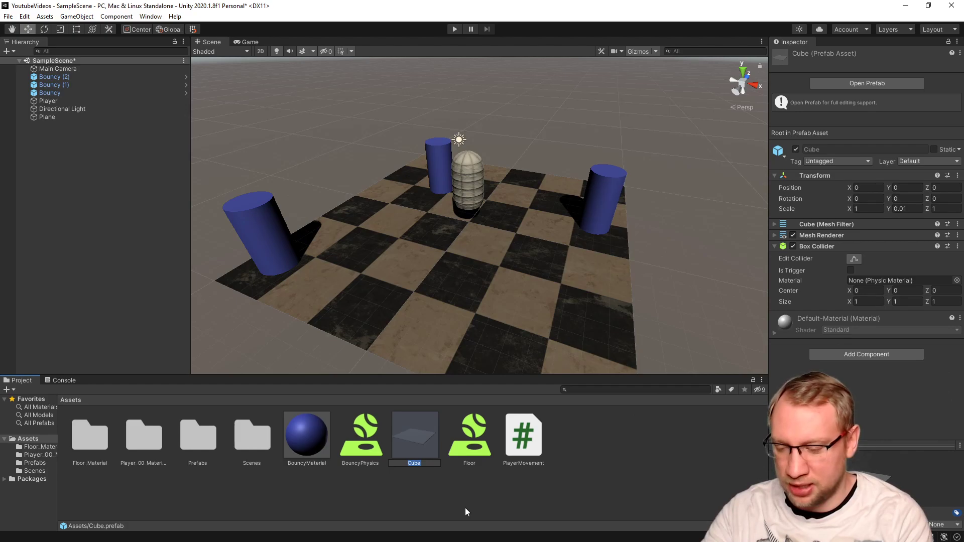
text(Sticky)
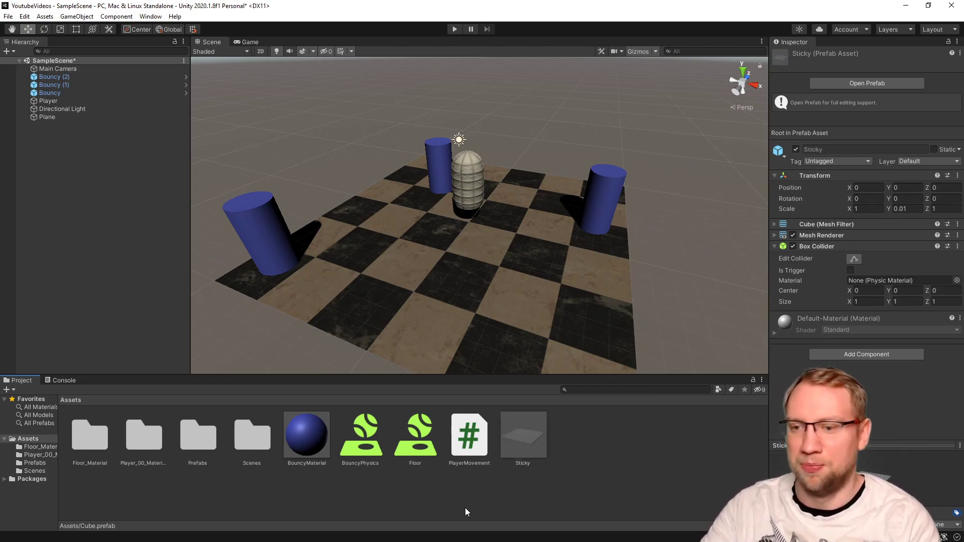
click(568, 441)
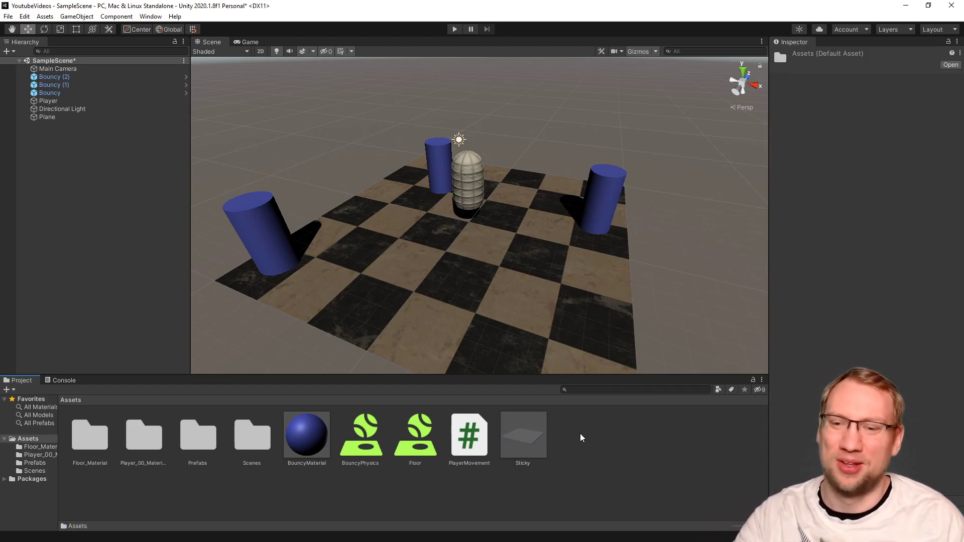
- Create a material named StickyMaterial with a bright green albedo colour
right_click(580, 434)
mouse_move(662, 172)
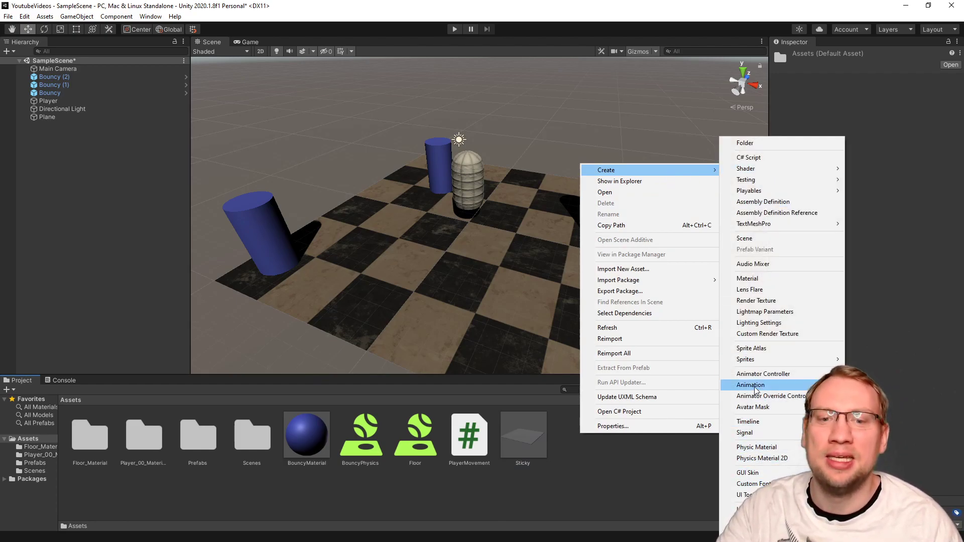
click(748, 278)
text(StickyMater)
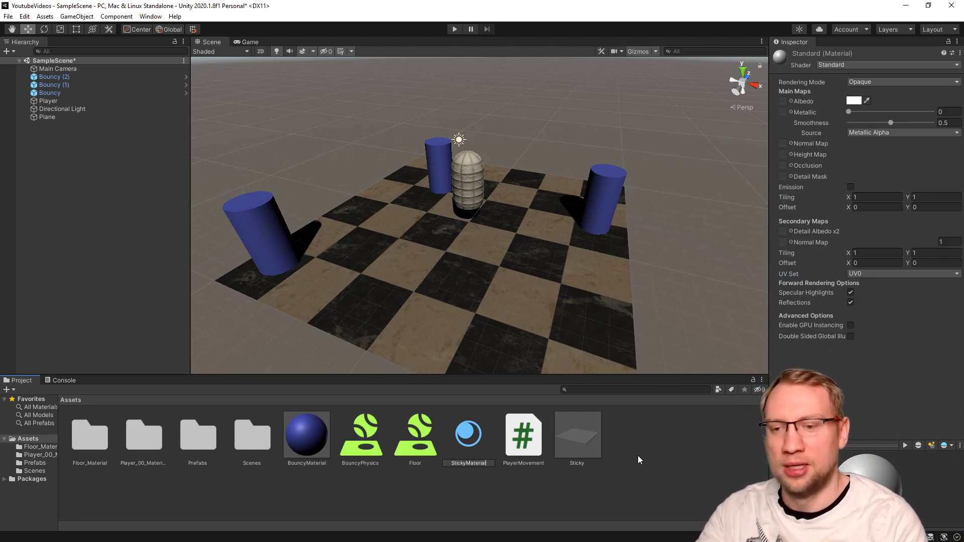
text(ial)
key(Return)
click(853, 101)
click(889, 133)
drag(887, 165, 920, 147)
click(954, 92)
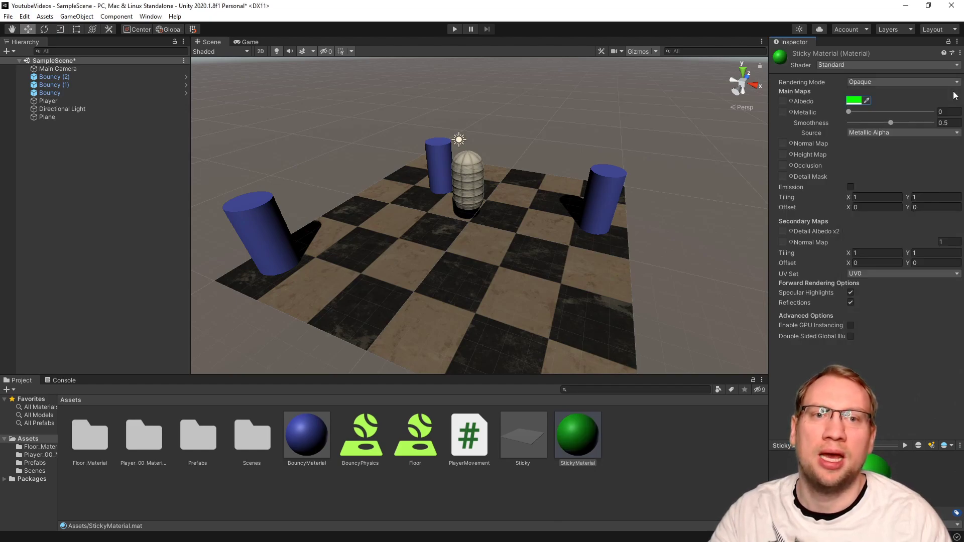
- Switch StickyMaterial to Transparent rendering with alpha 61 and check it on the Sticky prefab
click(881, 83)
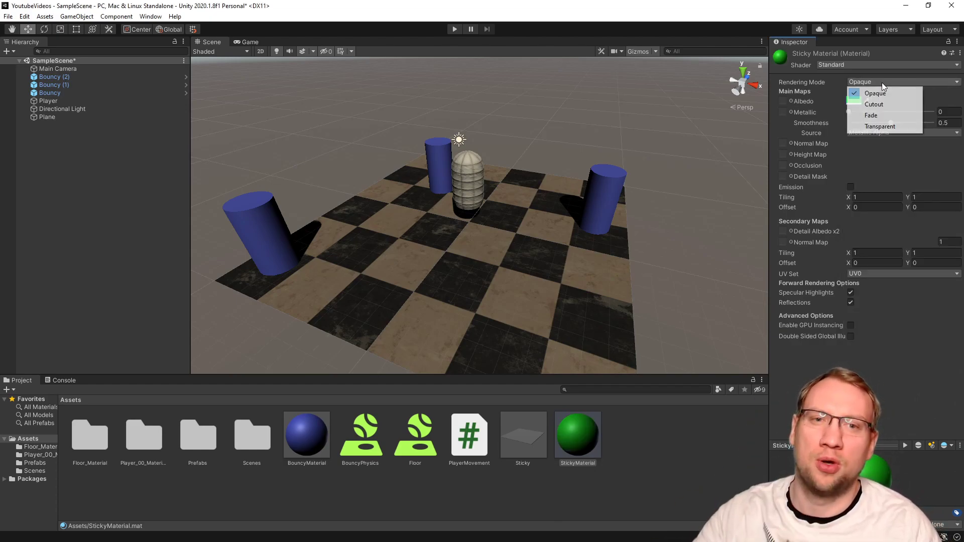
click(876, 127)
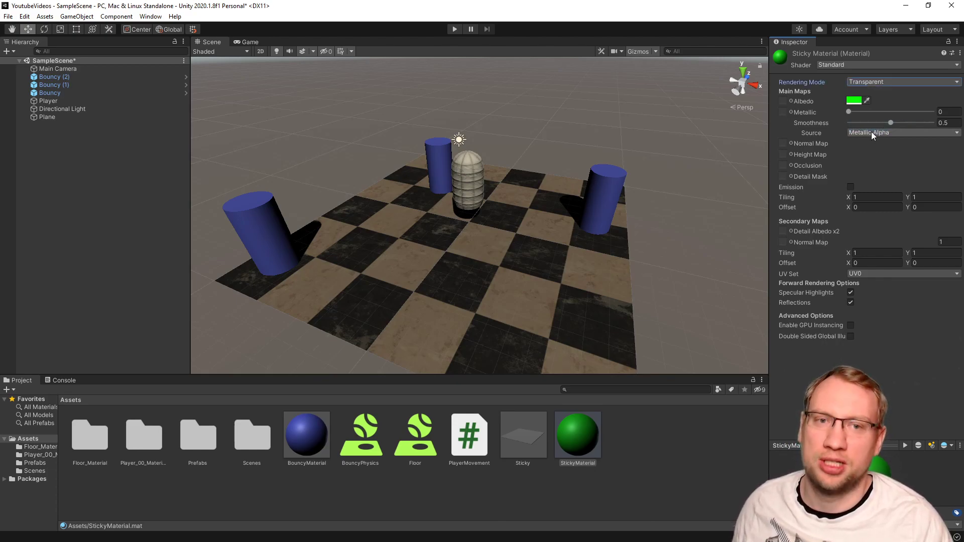
click(853, 102)
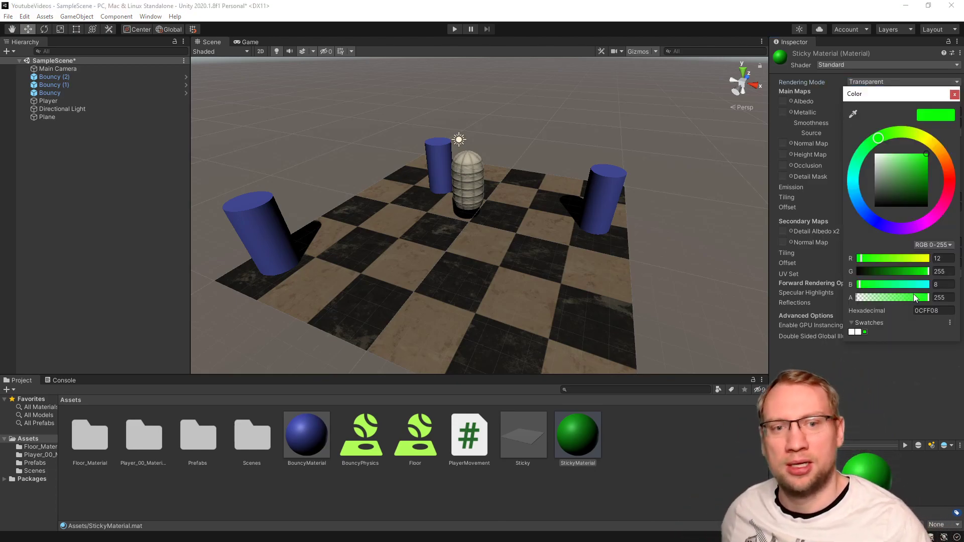
drag(914, 297, 878, 297)
click(954, 95)
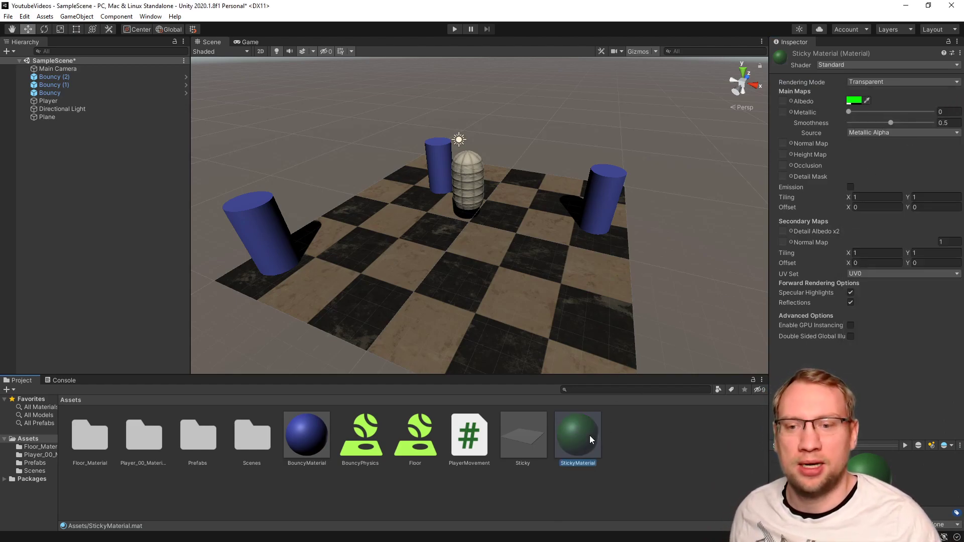
click(529, 438)
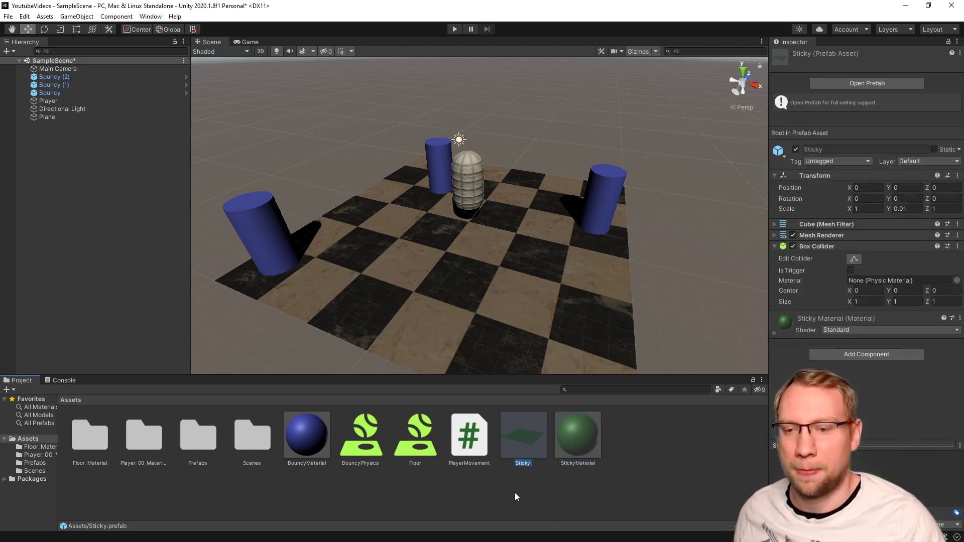
- Create physic material StickyMaterial with Dynamic and Static Friction 4, then place two Sticky plates
click(637, 438)
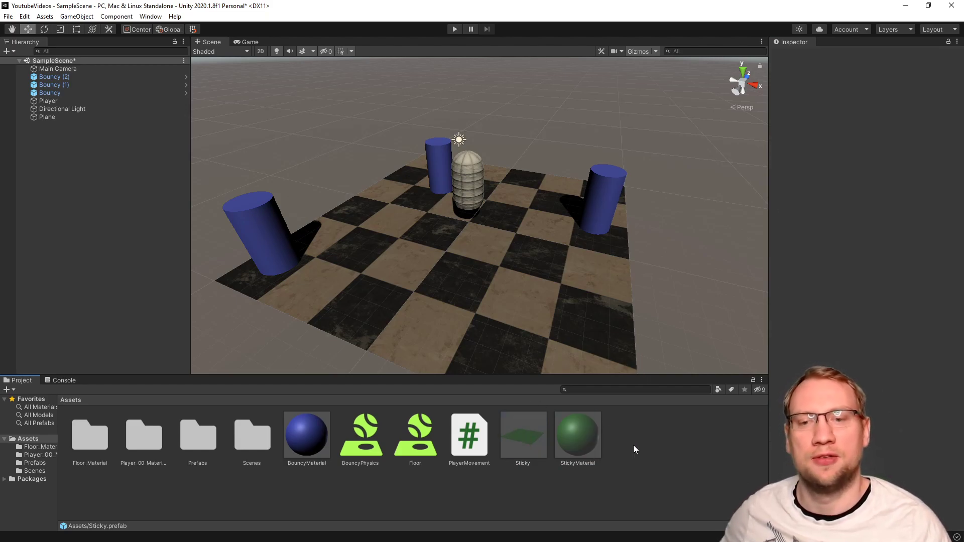
right_click(634, 444)
mouse_move(680, 184)
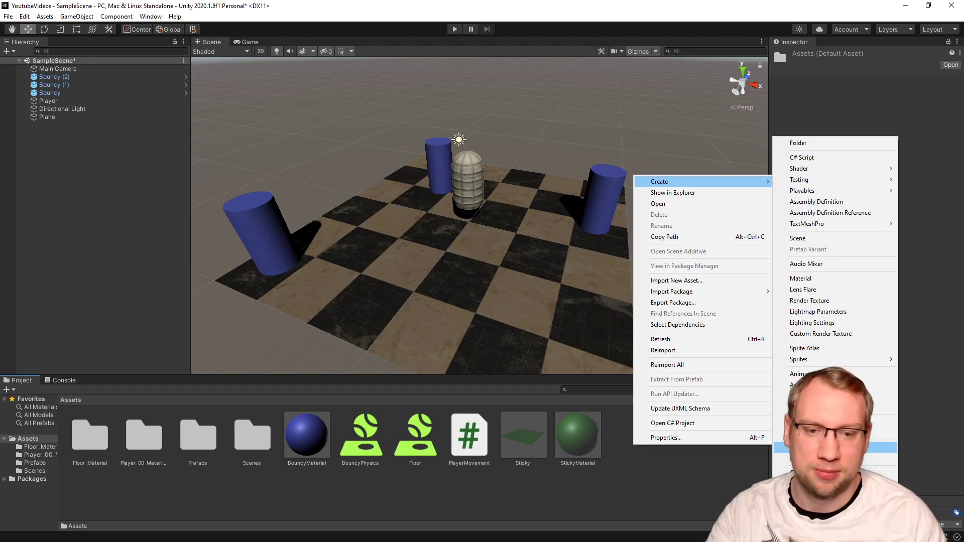
click(798, 447)
text(StickyMater)
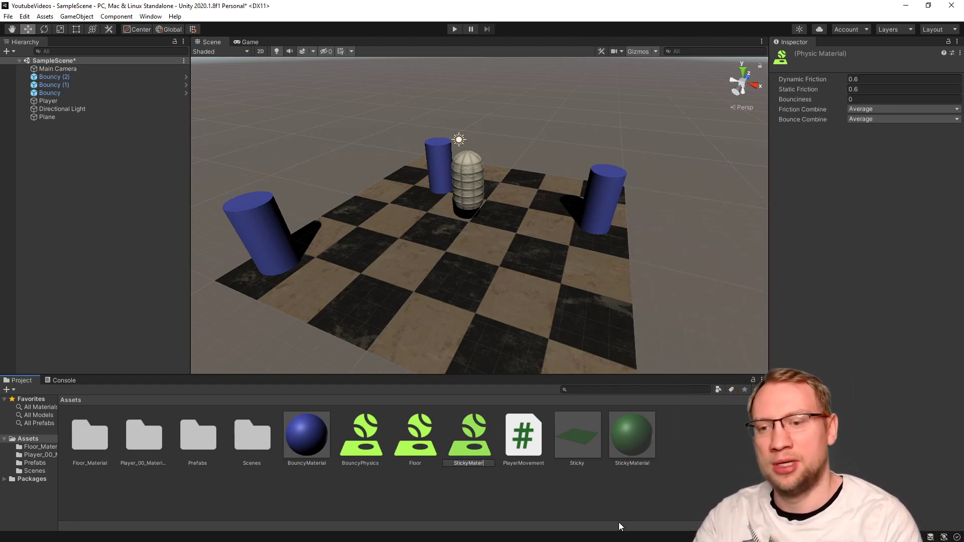
text(ial)
key(Return)
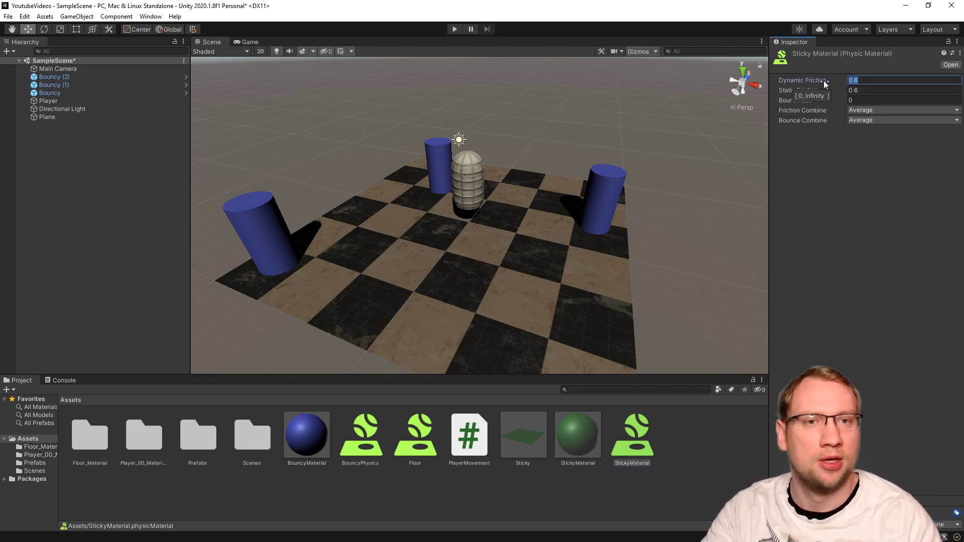
text(4)
key(Tab)
text(4)
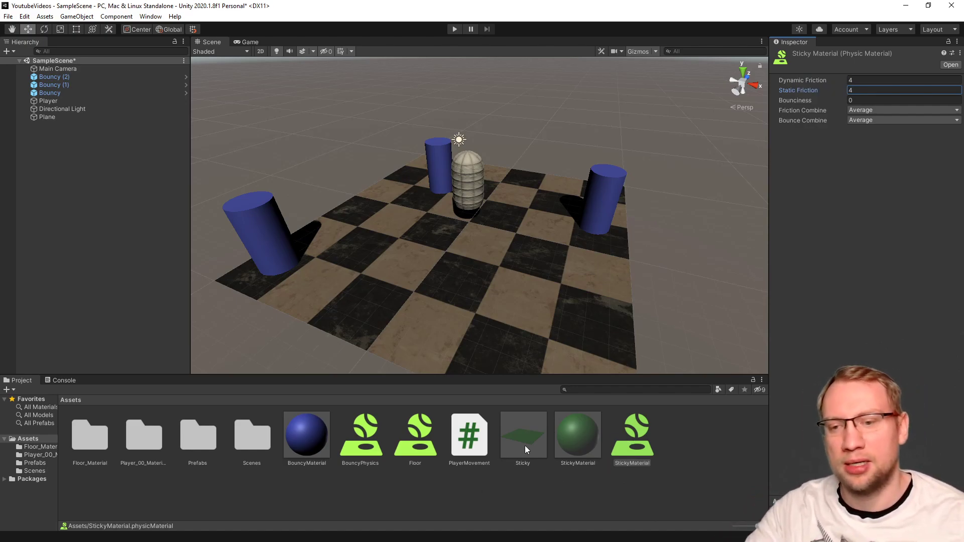
drag(525, 441, 522, 296)
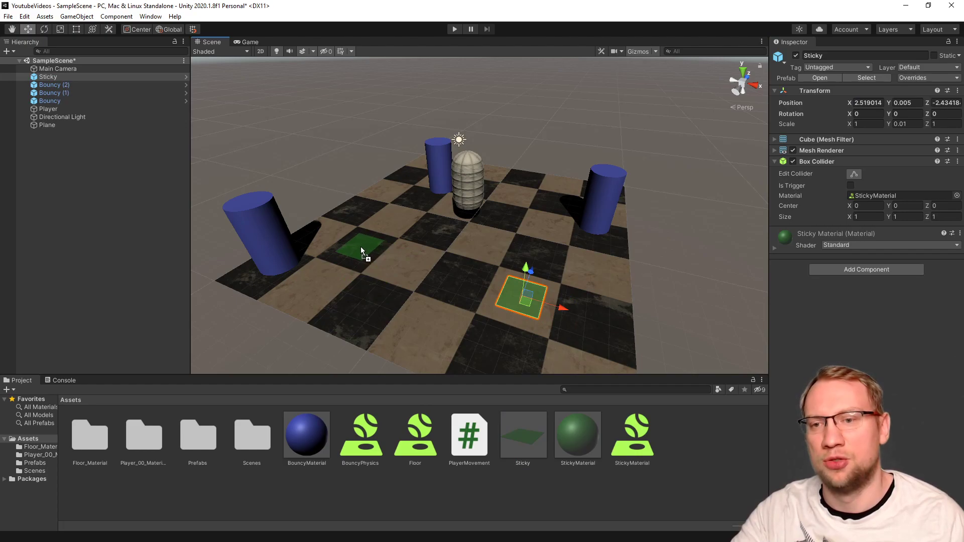
drag(361, 246, 359, 249)
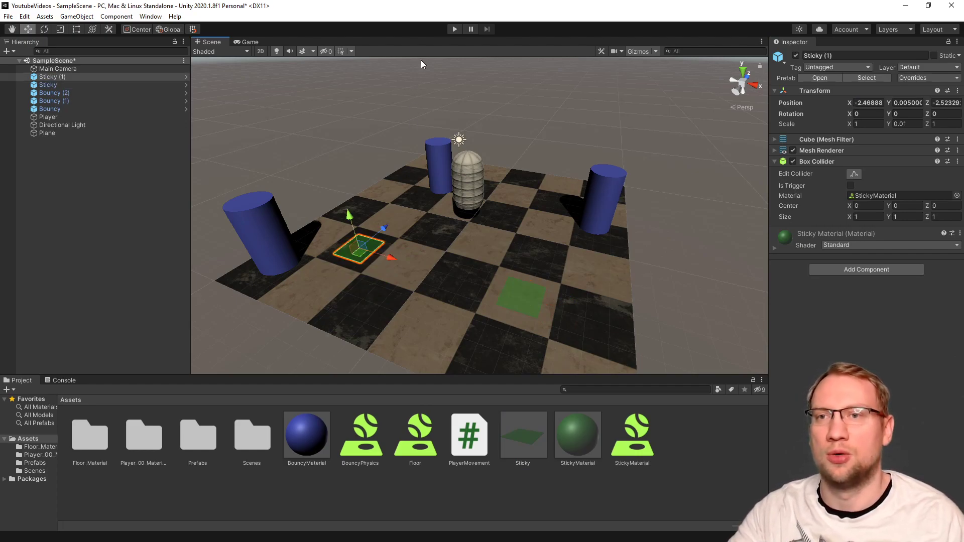
- Play the game, drive and jump the player over the green plate, then inspect StickyMaterial's friction
click(454, 28)
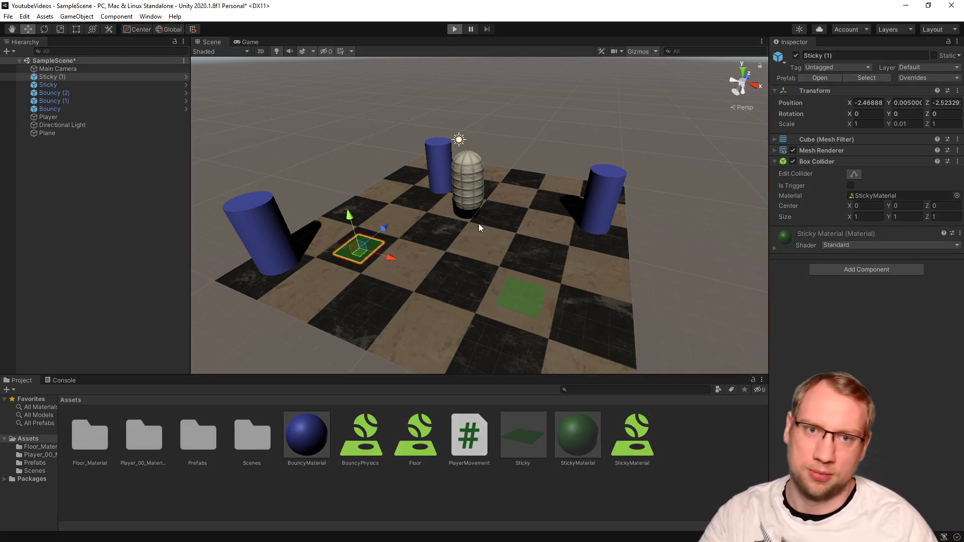
key(d)
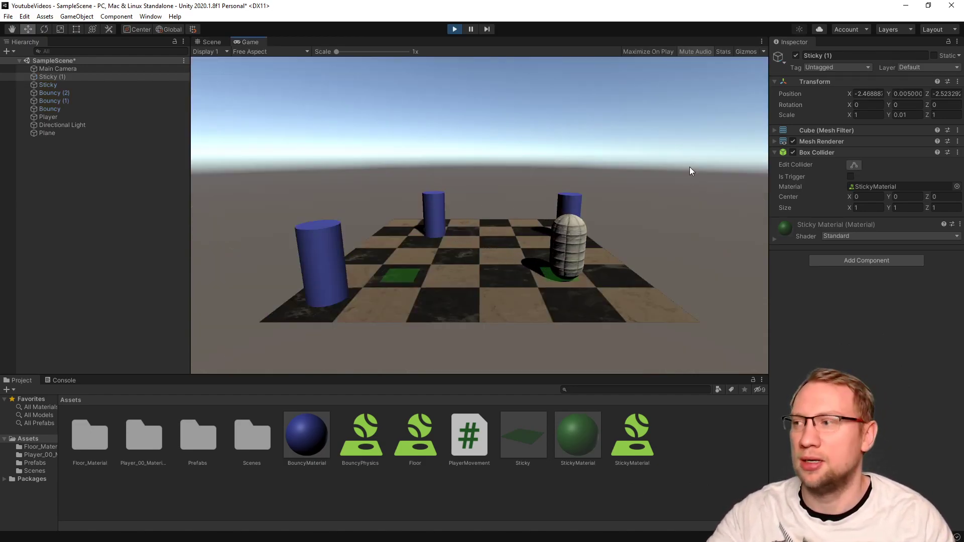
key(space)
key(a)
key(d)
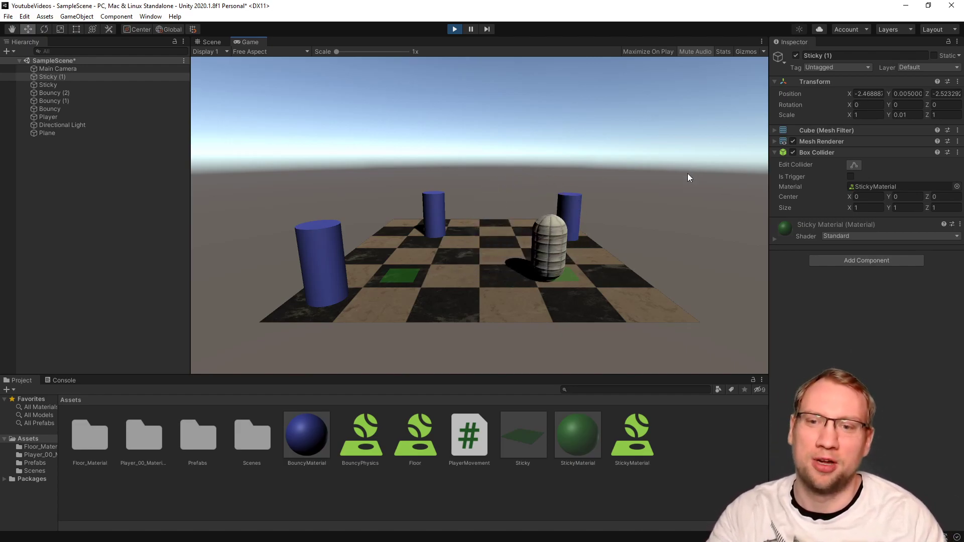
key(a)
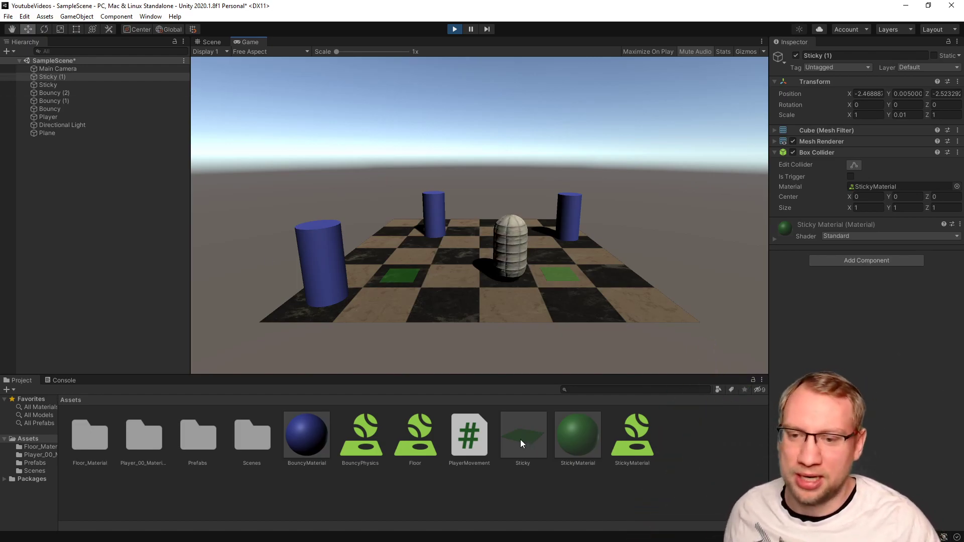
click(644, 445)
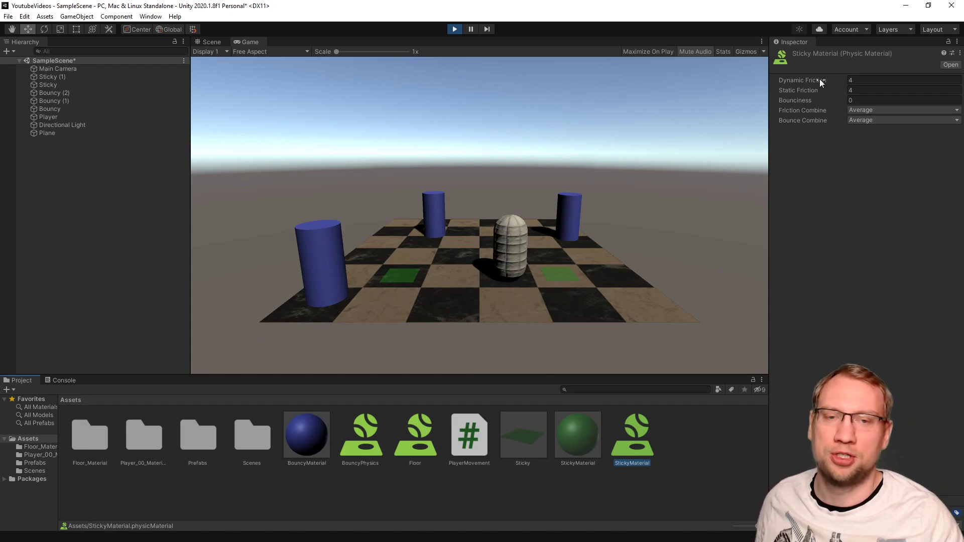
- Lower StickyMaterial's Dynamic Friction and drive the player across the board to test it
drag(819, 79, 523, 153)
key(a)
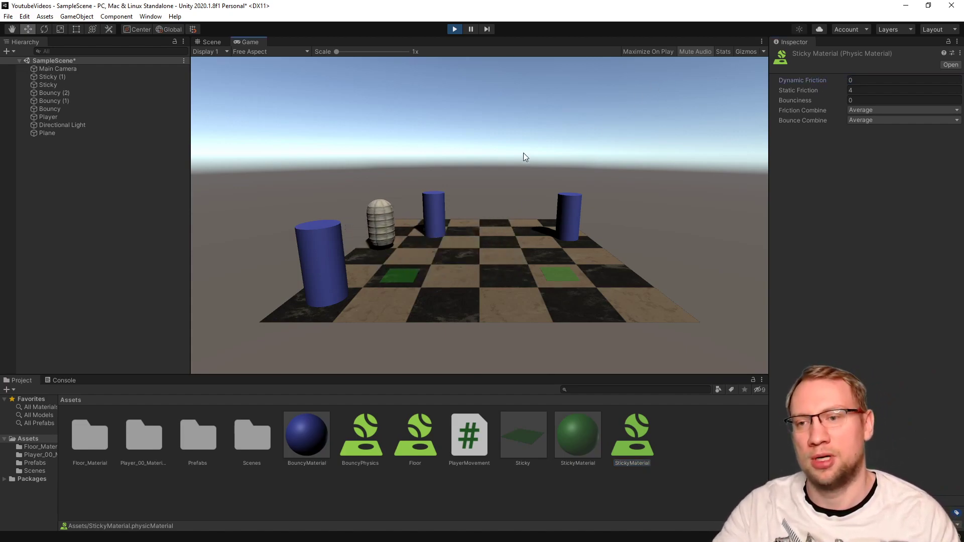
key(d)
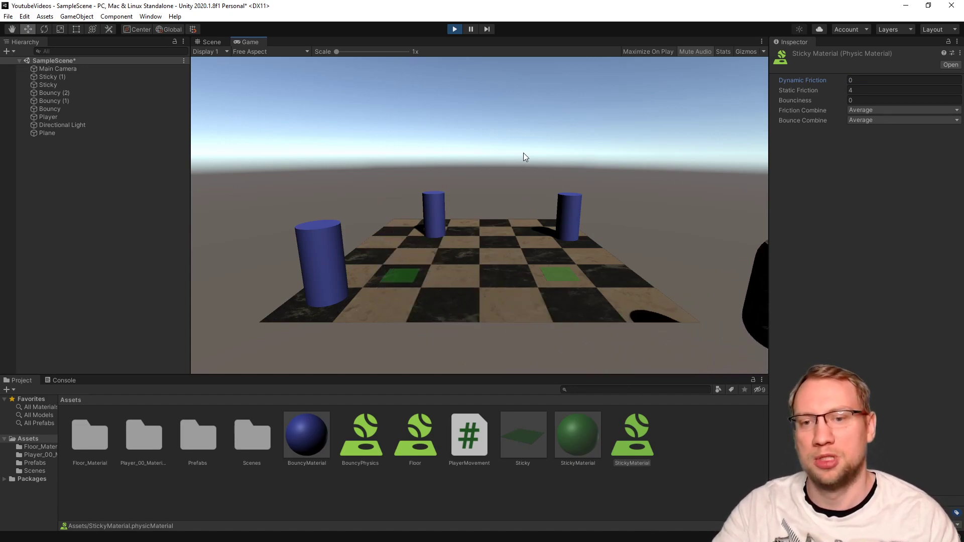
key(a)
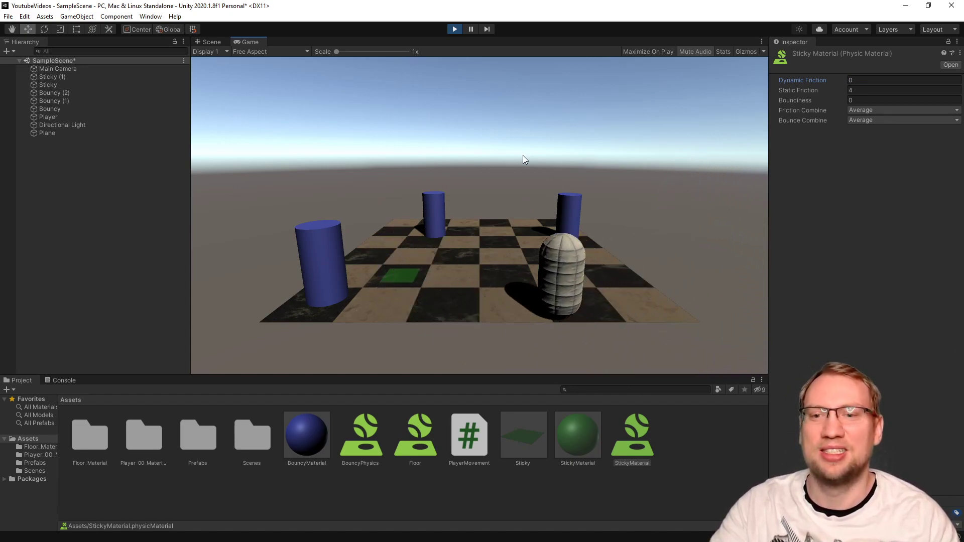
key(d)
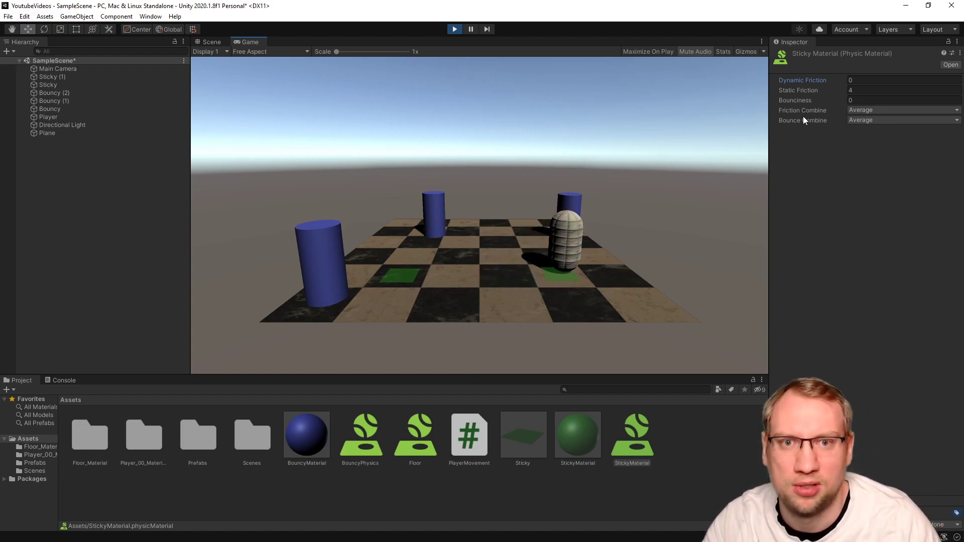
- Set Static Friction to 0, raise Dynamic Friction to about 1, and test the sliding
drag(810, 90, 652, 162)
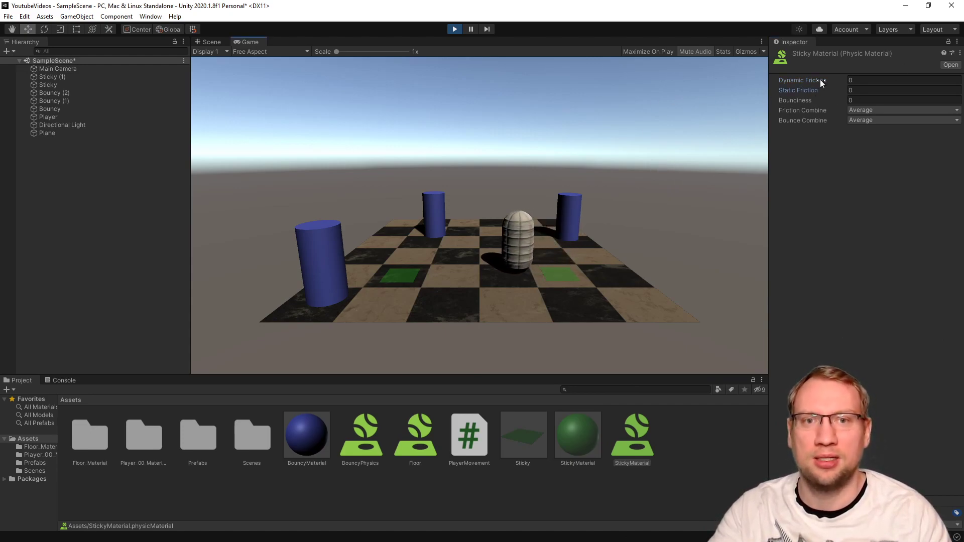
drag(794, 81, 806, 80)
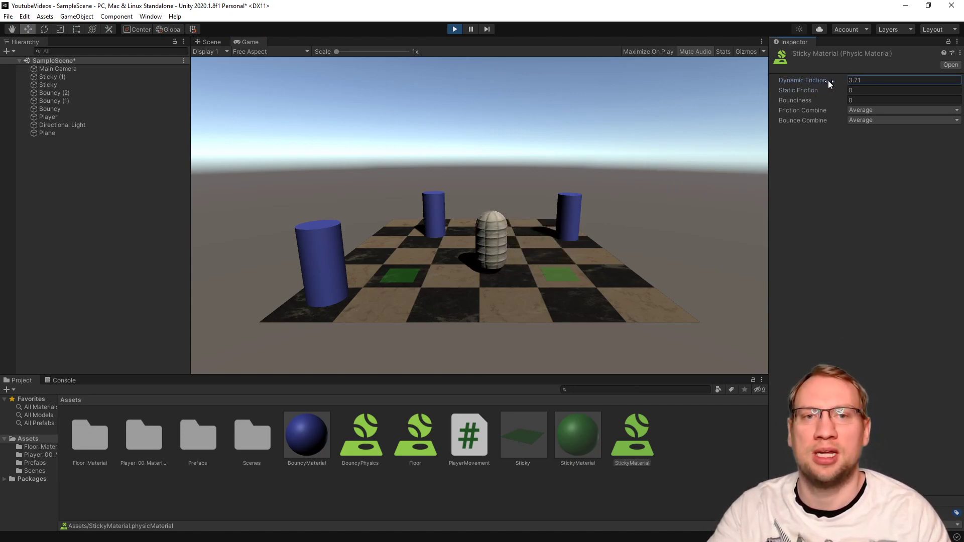
click(695, 179)
key(d)
key(a)
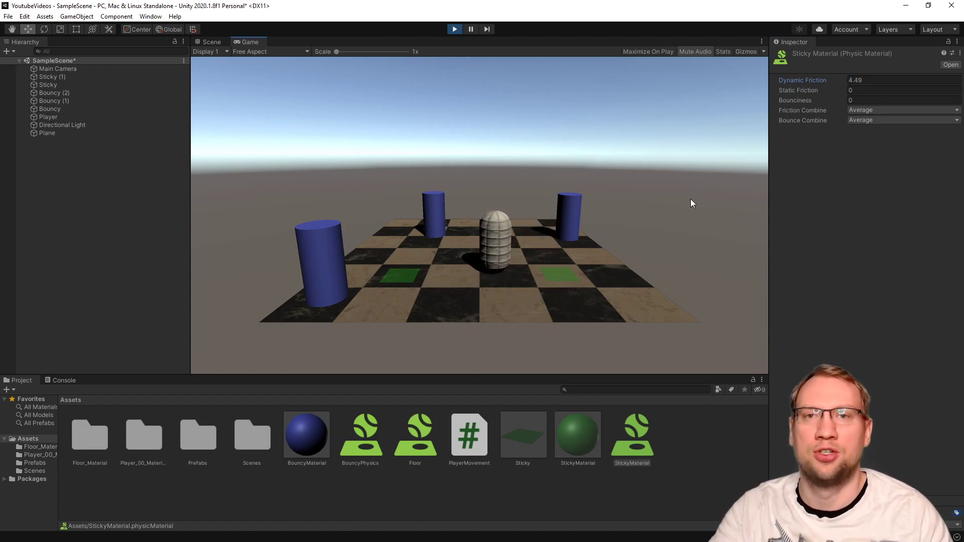
key(d)
key(a)
- Adjust Dynamic Friction to 1.47 and drive the player around the board
drag(821, 81, 770, 81)
click(703, 169)
key(d)
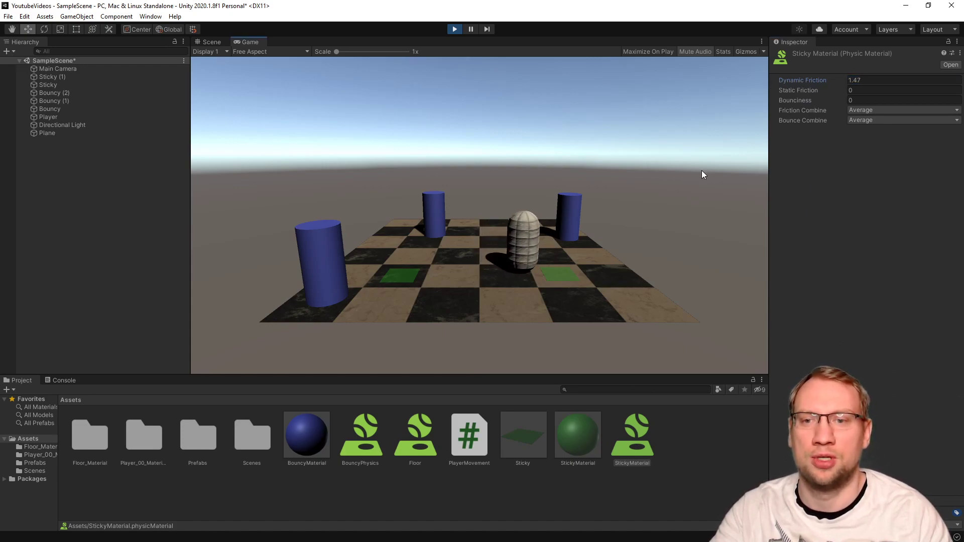
key(w)
key(a)
key(s)
key(d)
- Settle Dynamic Friction at 2.5 and test the player's movement around the cylinders
drag(812, 78, 820, 79)
click(649, 127)
key(w)
key(d)
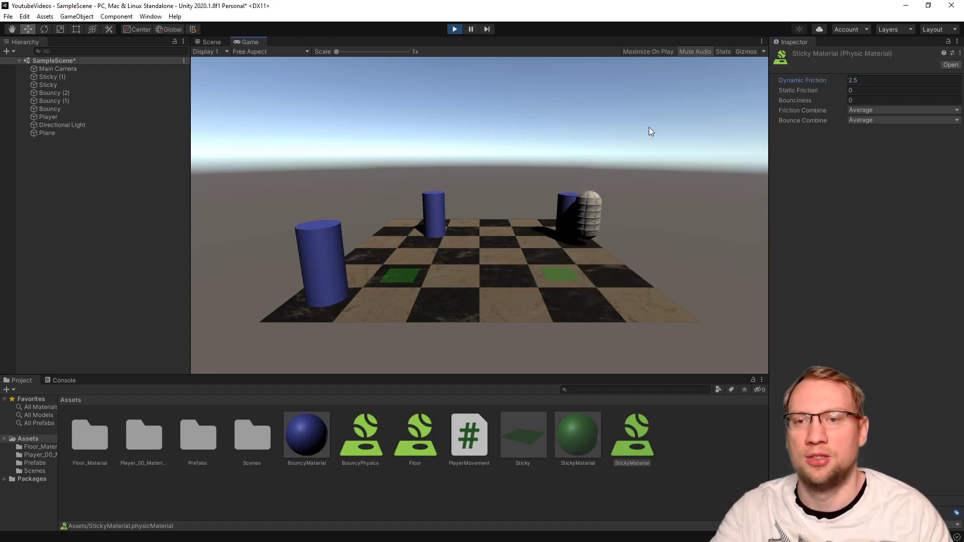
key(a)
key(w)
key(d)
key(s)
key(d)
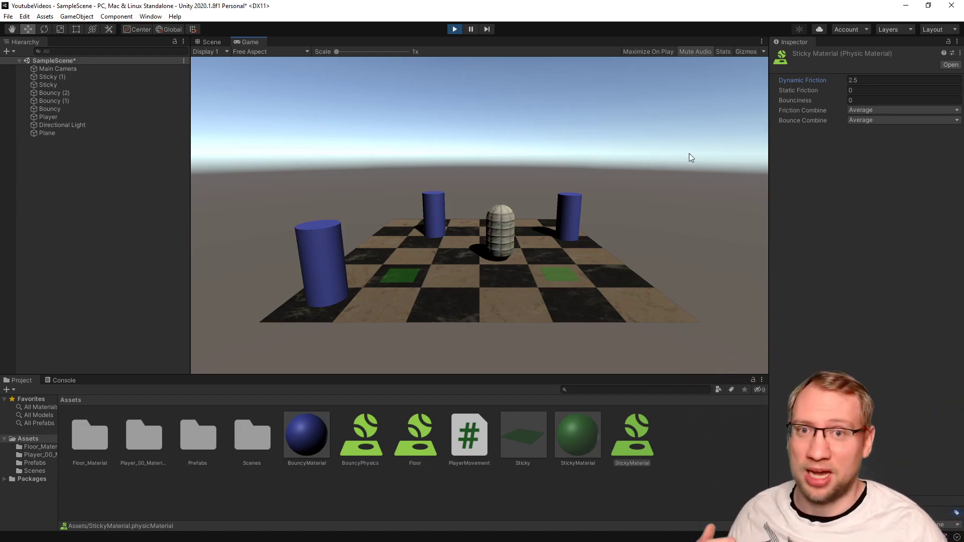
- Stop Play mode and move the Sticky prefab into the Prefabs folder
click(455, 29)
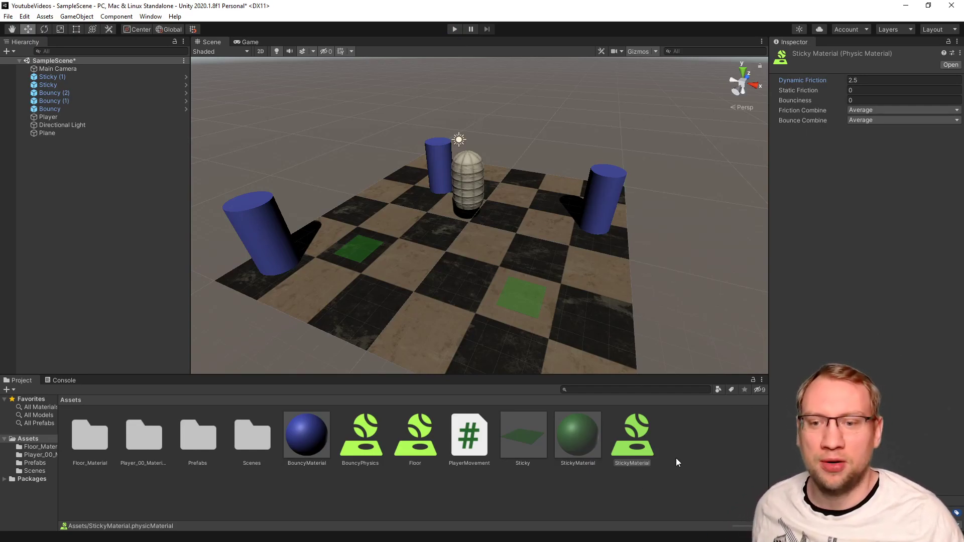
click(524, 448)
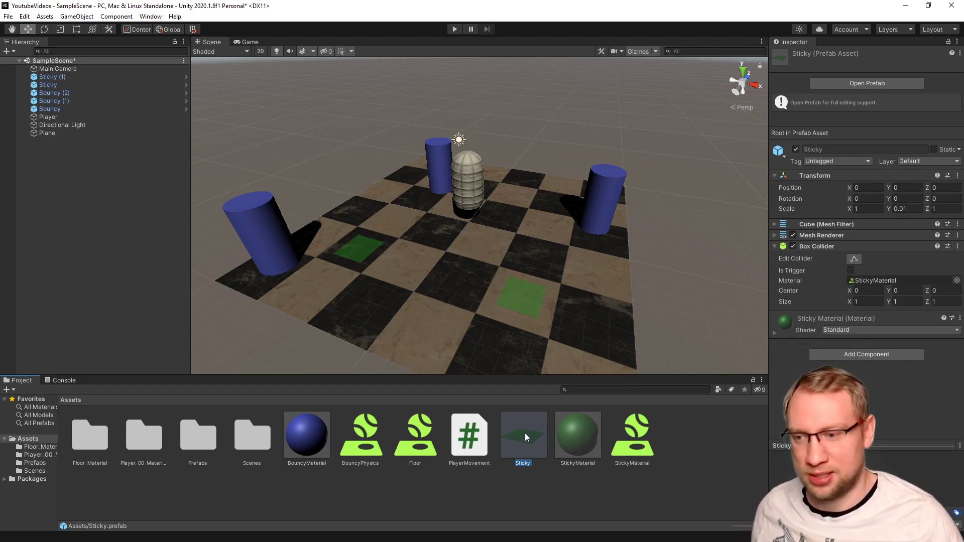
drag(525, 432, 194, 441)
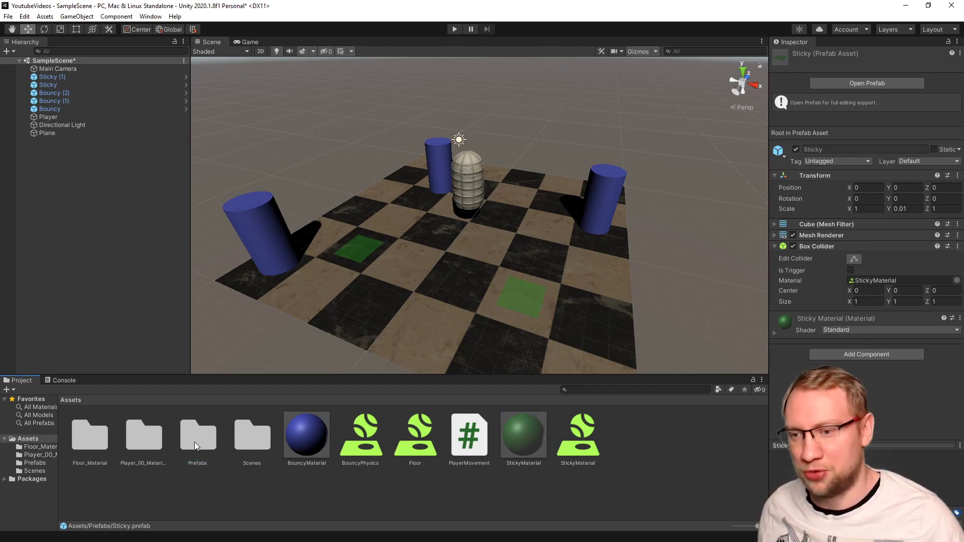
click(454, 504)
- Create a Materials folder and move the five material assets, including BouncyPhysics, into it
right_click(372, 489)
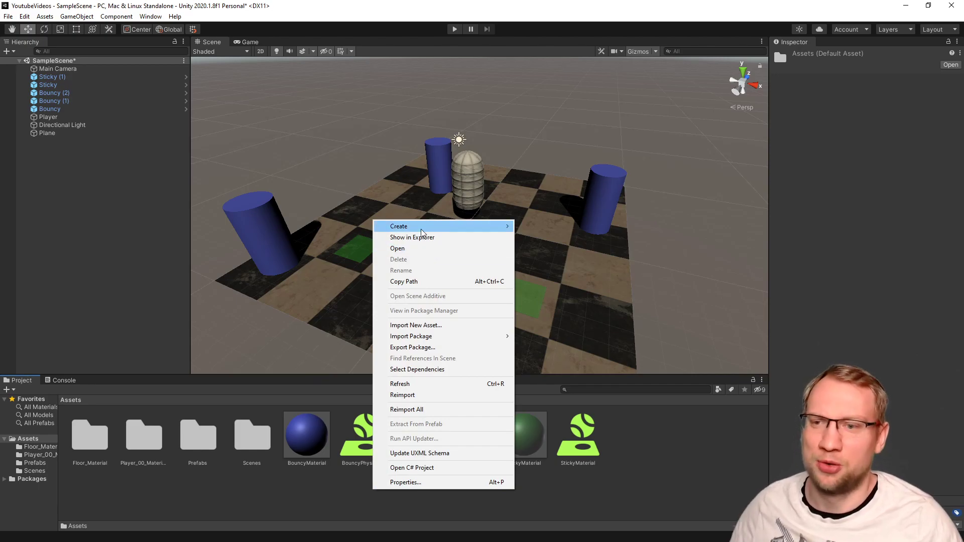
mouse_move(424, 229)
click(566, 146)
text(Materials)
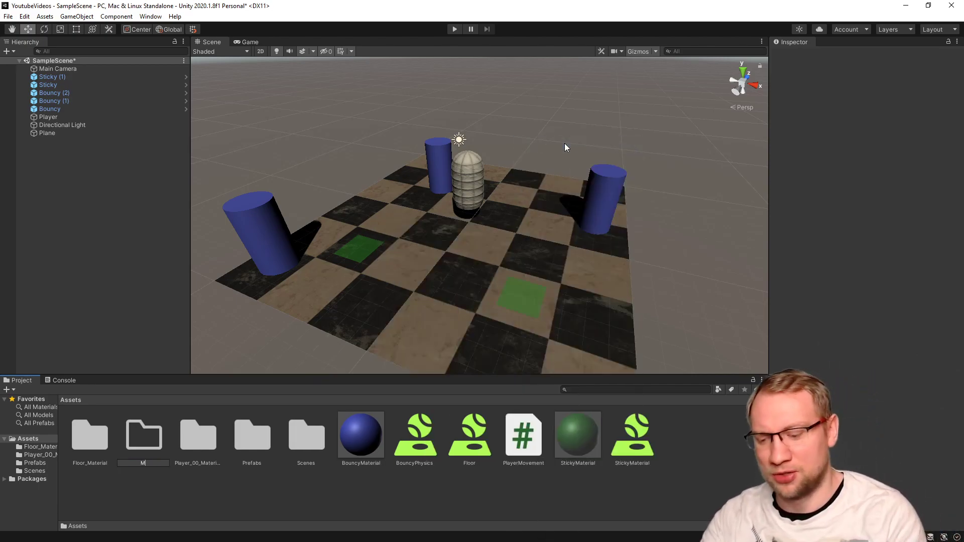
key(Return)
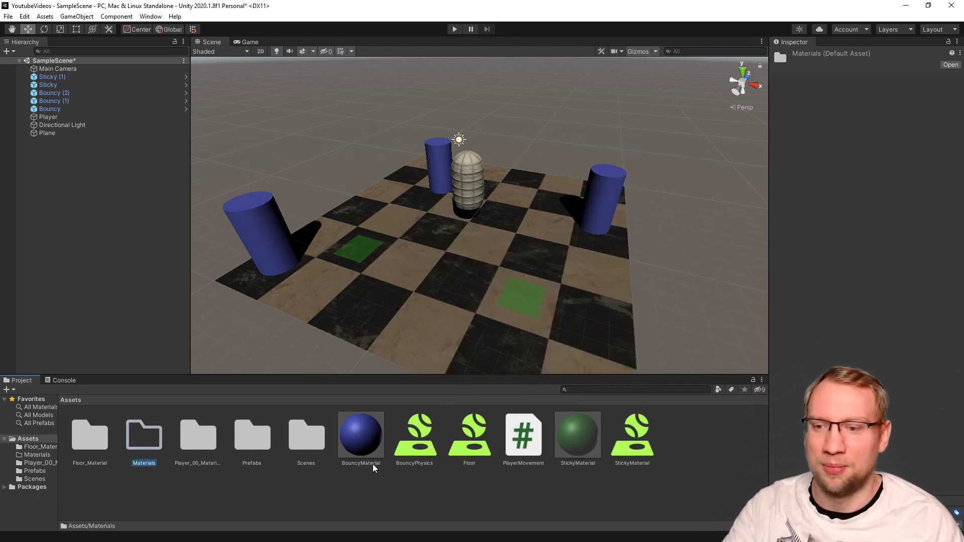
click(415, 432)
ctrl+click(578, 462)
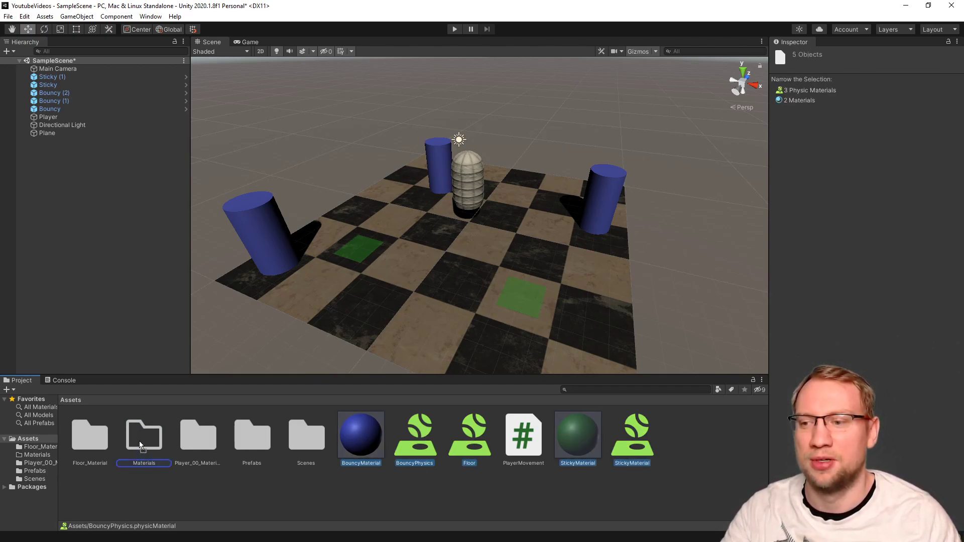
drag(139, 442, 141, 442)
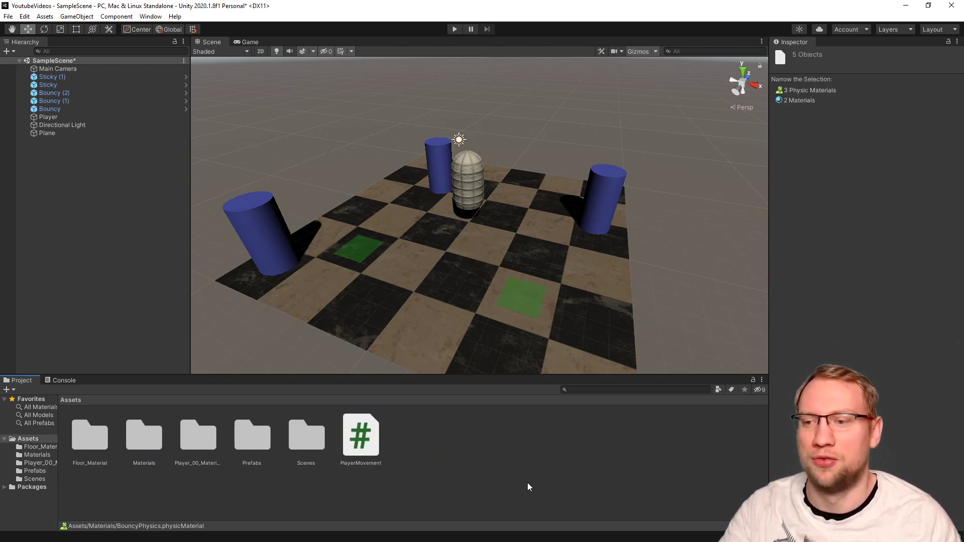
- Create a Scripts folder and move the PlayerMovement script into it
right_click(451, 496)
mouse_move(511, 228)
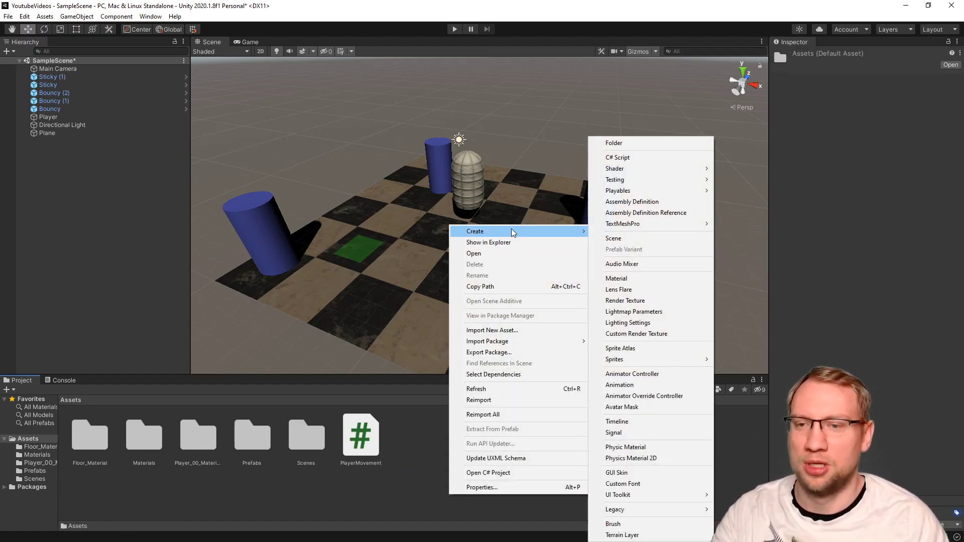
click(623, 143)
text(Scripts)
key(Return)
drag(415, 436, 374, 443)
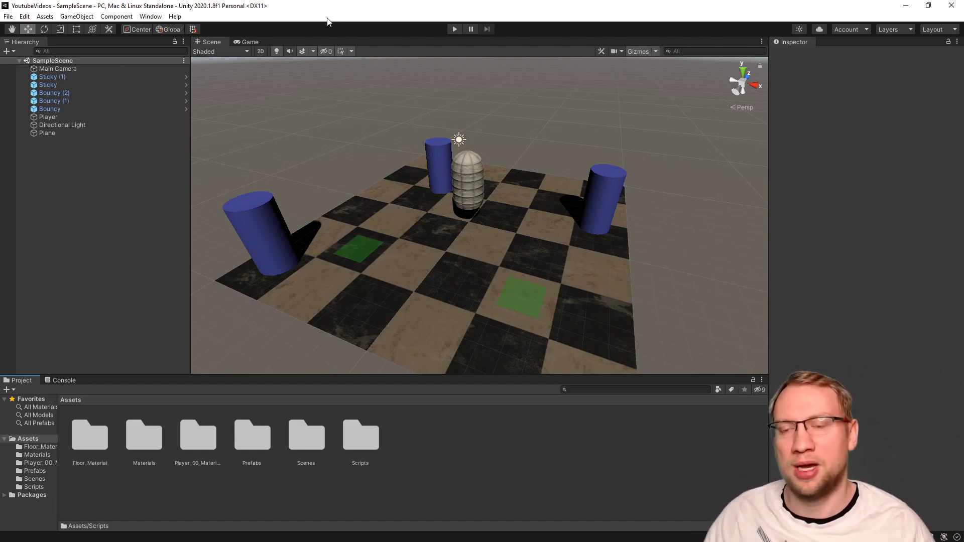
- Place a Sticky plate at the board's centre and a Bouncy cylinder at back left, then save
double_click(267, 432)
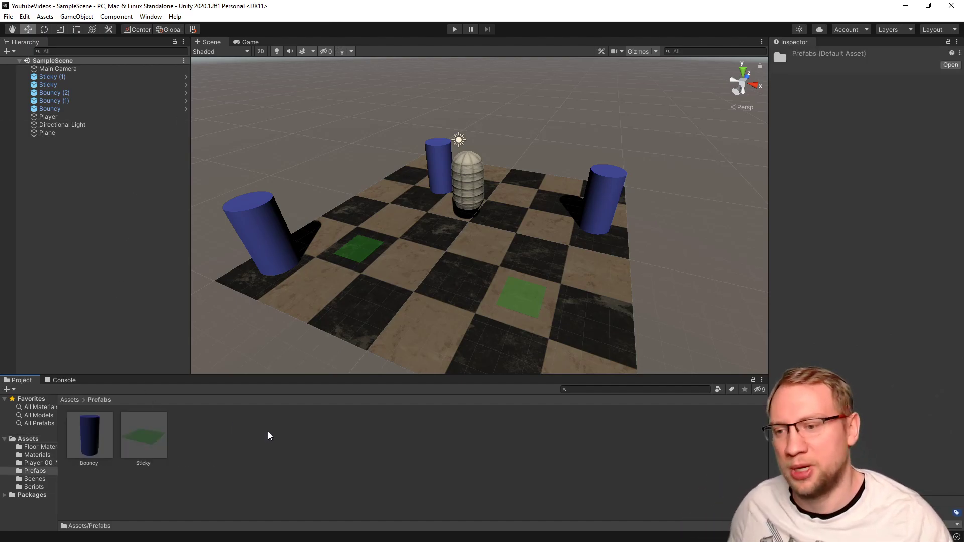
drag(138, 442, 518, 234)
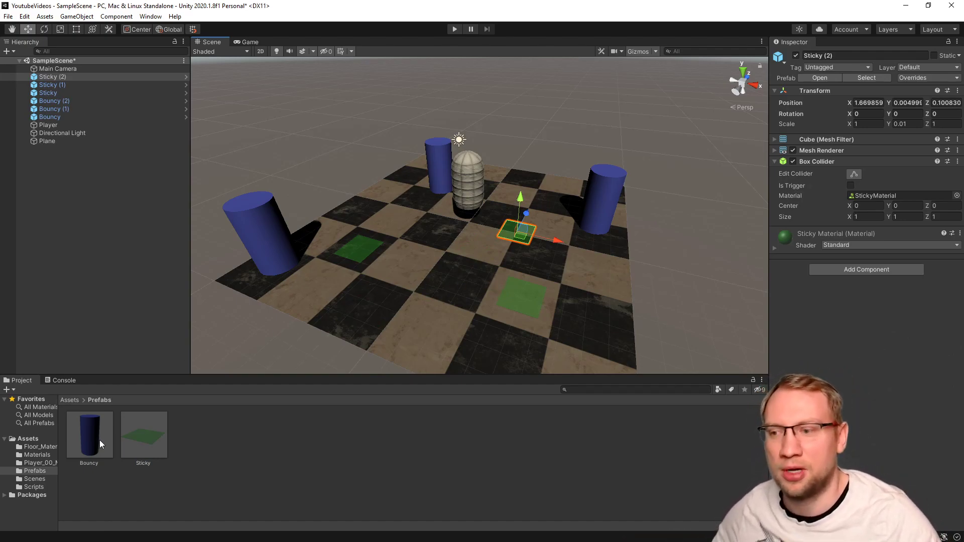
drag(99, 441, 380, 210)
click(118, 255)
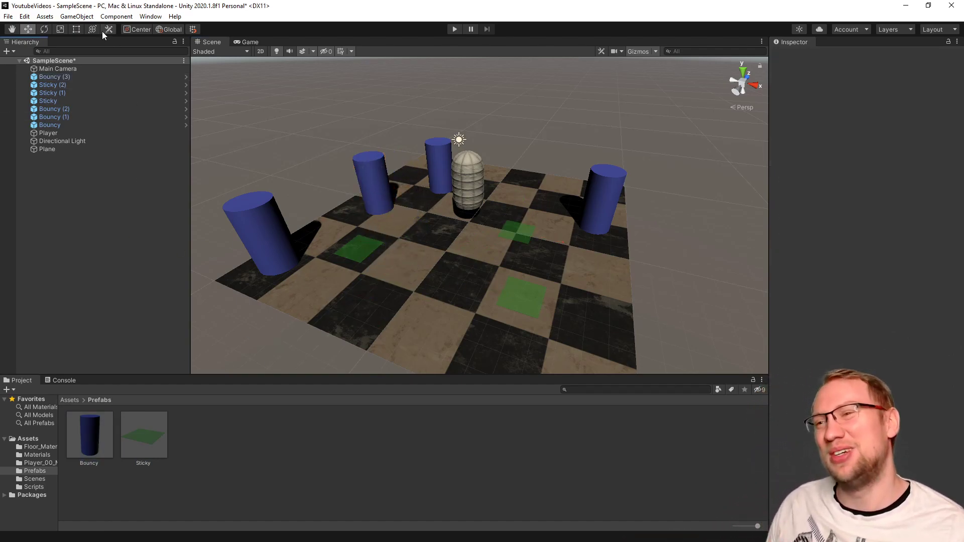
click(8, 16)
click(20, 52)
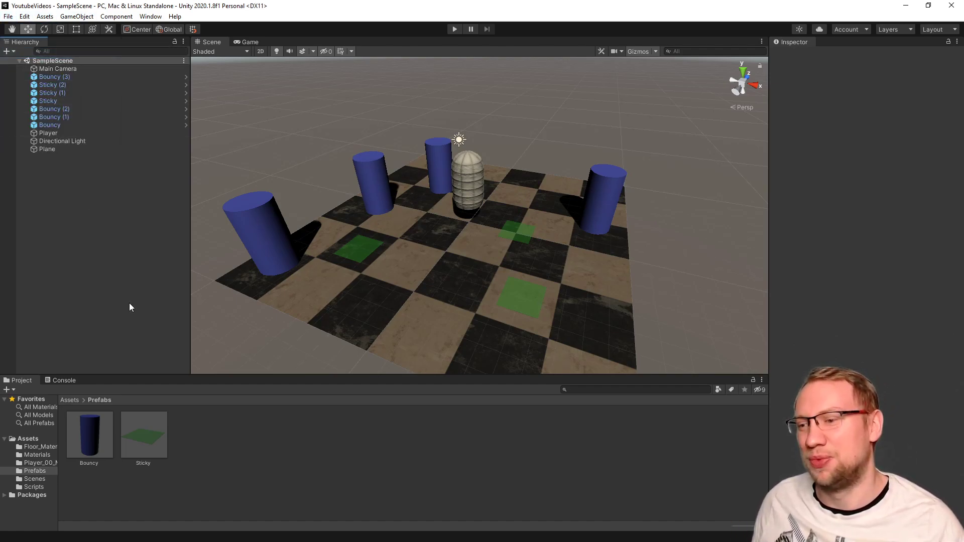